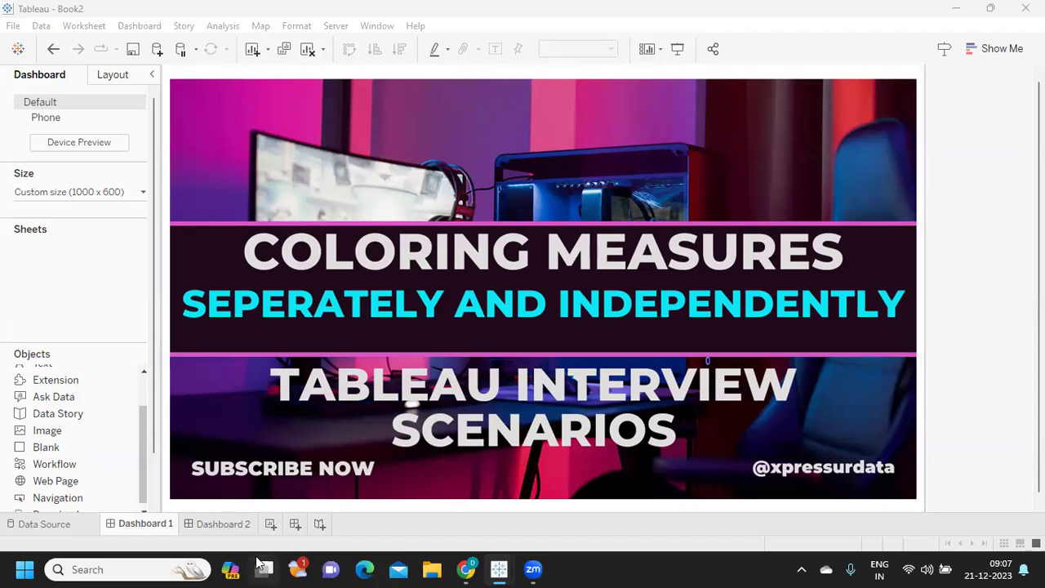
- Look over Dashboard 1 and Dashboard 2 in the Book1 and Book2 workbooks
{"action": "left_click", "coordinate": [214, 524]}
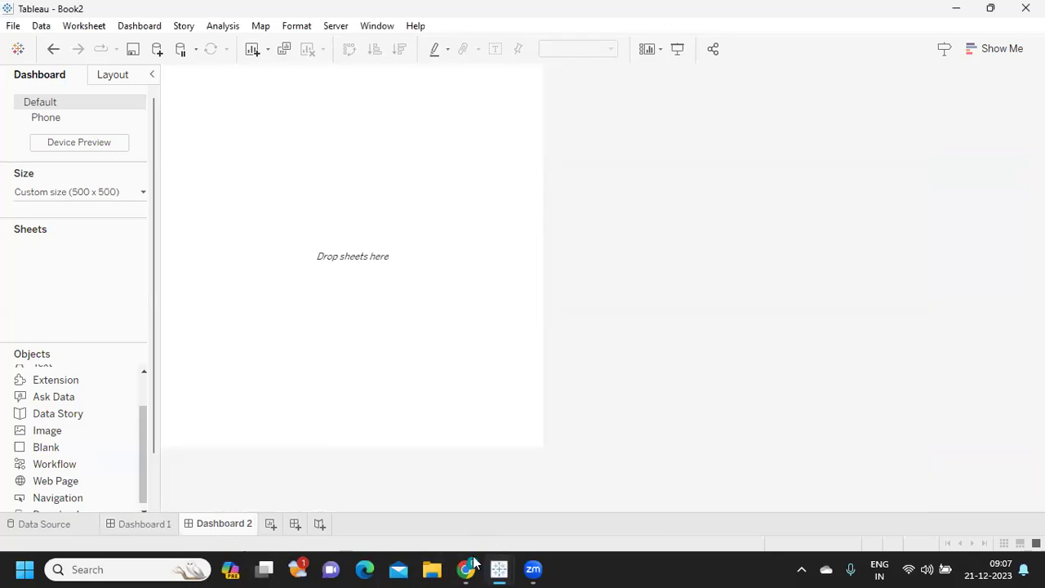
{"action": "mouse_move", "coordinate": [506, 569]}
{"action": "left_click", "coordinate": [449, 527]}
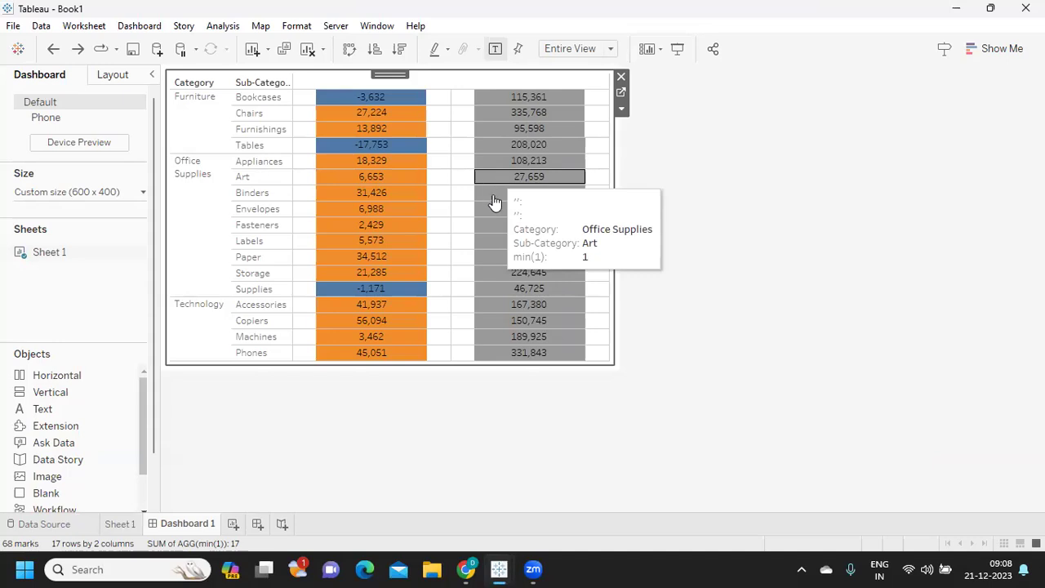
{"action": "mouse_move", "coordinate": [498, 569]}
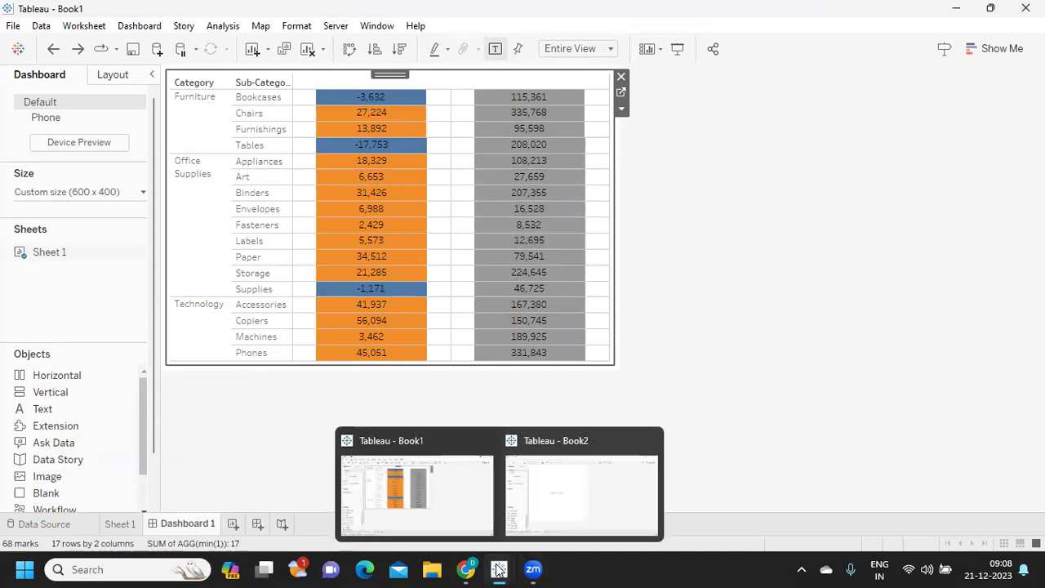
{"action": "left_click", "coordinate": [543, 503]}
{"action": "left_click", "coordinate": [150, 527]}
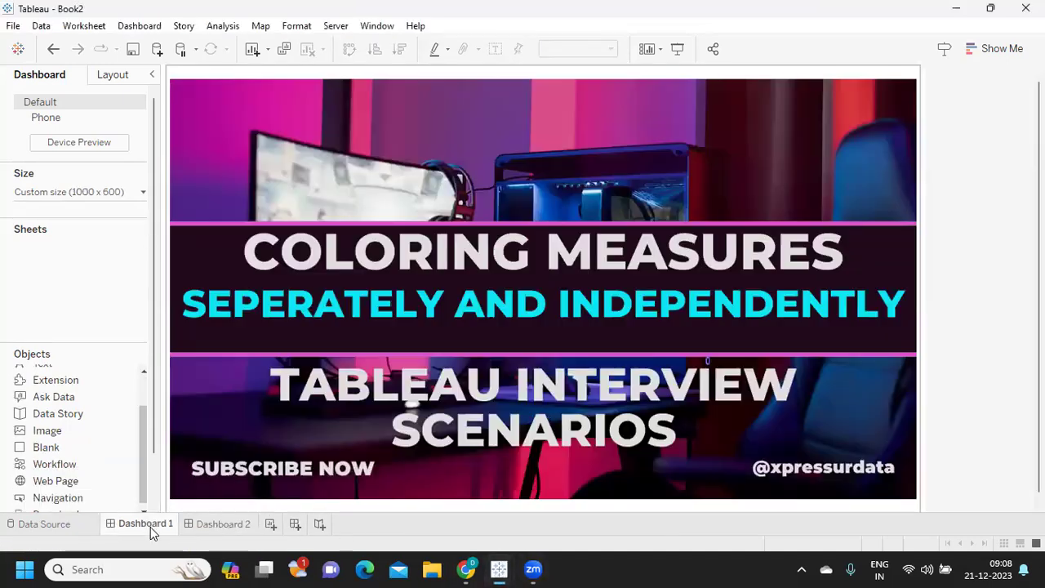
{"action": "left_click", "coordinate": [229, 524]}
- On Sheet 1, put Category on Rows and expand it to Sub-Category
{"action": "left_click", "coordinate": [271, 523]}
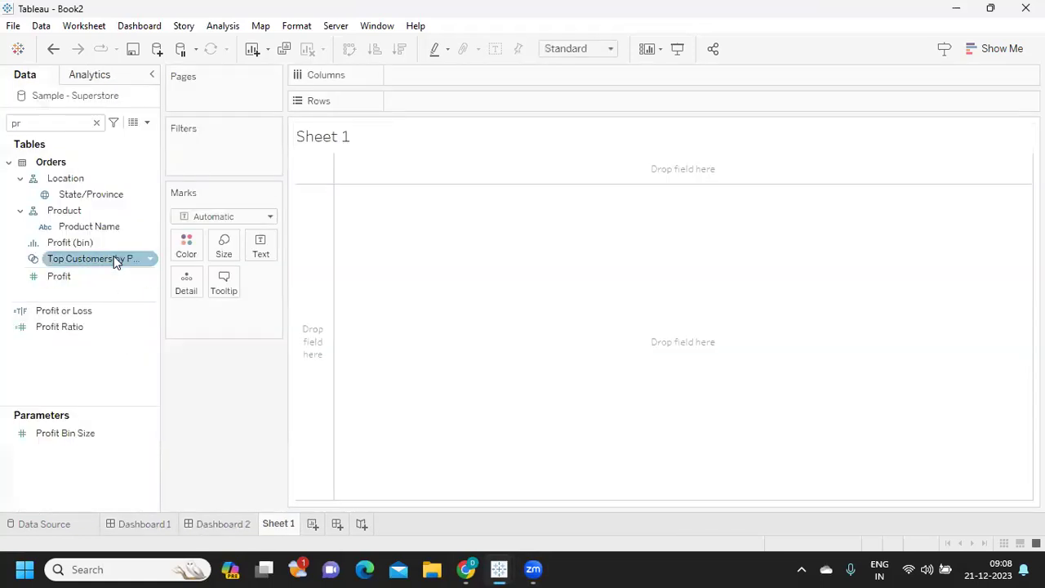
{"action": "left_click", "coordinate": [96, 124]}
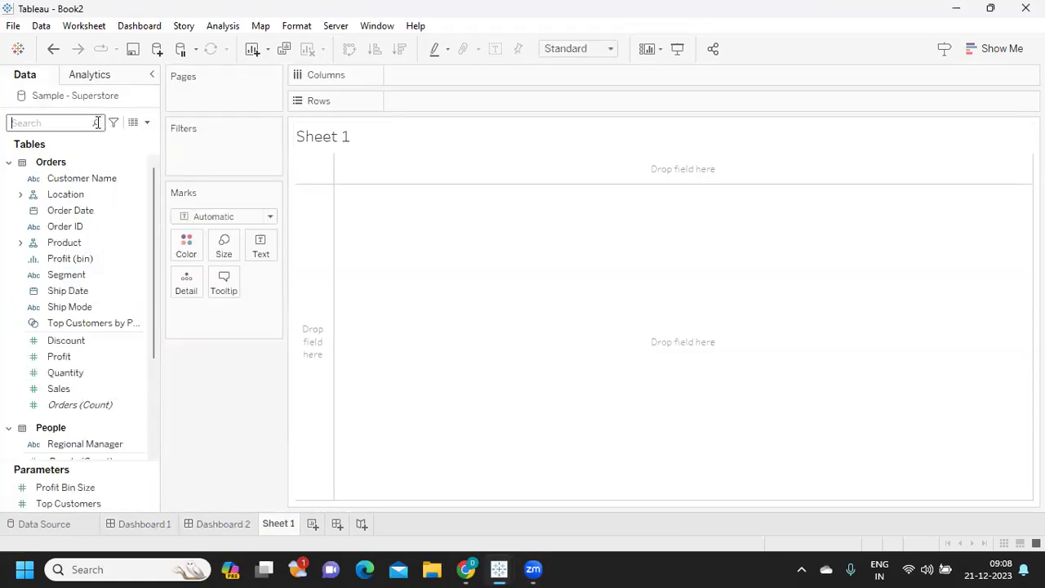
{"action": "type", "text": "ca"}
{"action": "left_click_drag", "start_coordinate": [76, 210], "coordinate": [413, 106]}
{"action": "left_click", "coordinate": [397, 104]}
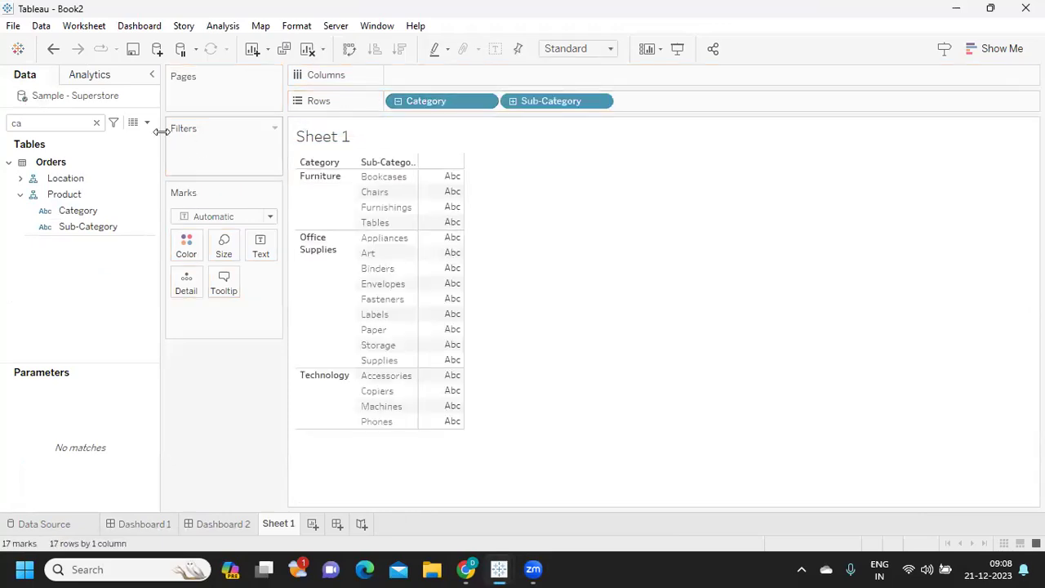
- Add SUM(Sales) and Profit as text values beside each other in the table
{"action": "key", "text": "BackSpace"}
{"action": "key", "text": "BackSpace"}
{"action": "type", "text": "sa"}
{"action": "left_click_drag", "start_coordinate": [63, 191], "coordinate": [260, 249]}
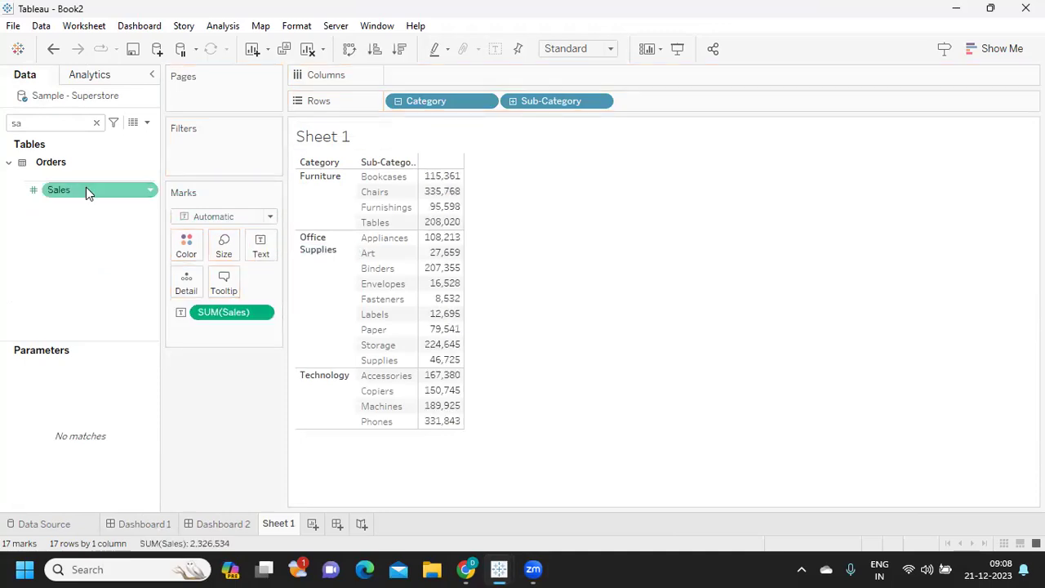
{"action": "left_click", "coordinate": [72, 123]}
{"action": "key", "text": "BackSpace"}
{"action": "key", "text": "BackSpace"}
{"action": "type", "text": "pr"}
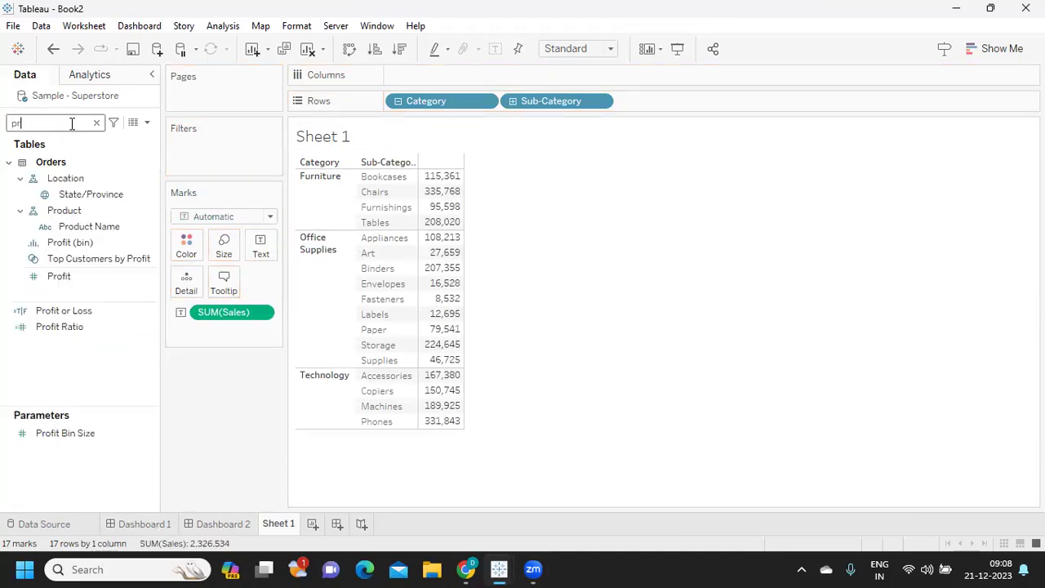
{"action": "left_click_drag", "start_coordinate": [61, 277], "coordinate": [432, 281]}
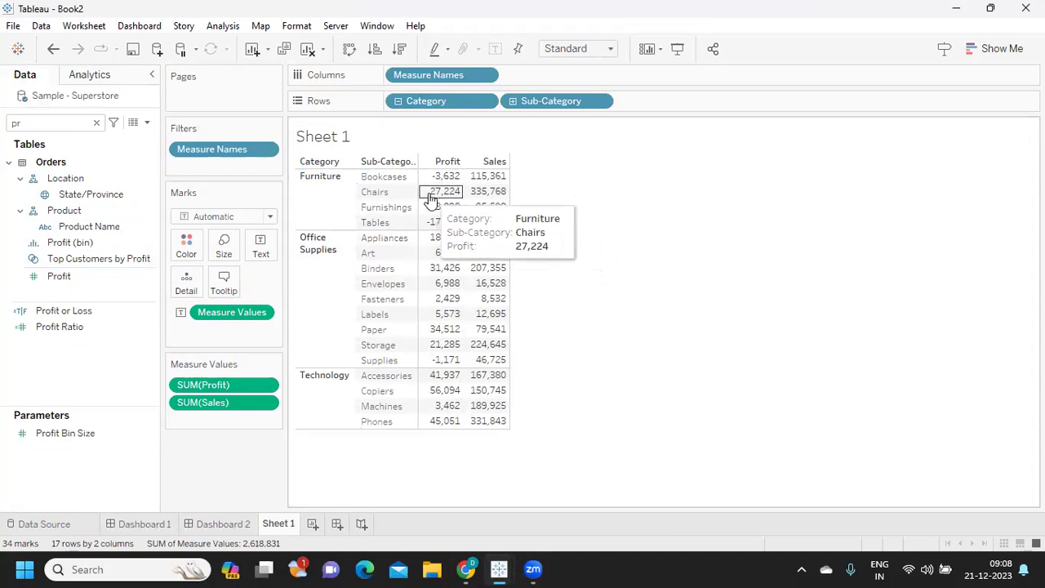
- Confirm the Profit or Loss formula is SUM([Profit])>0, then color the table values by it
{"action": "left_click", "coordinate": [52, 314]}
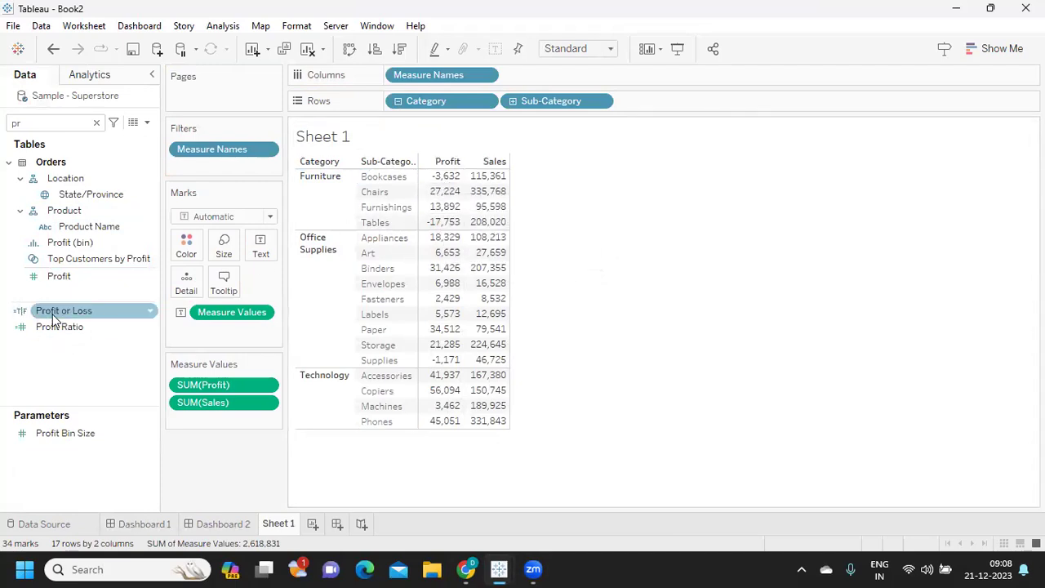
{"action": "left_click", "coordinate": [149, 314]}
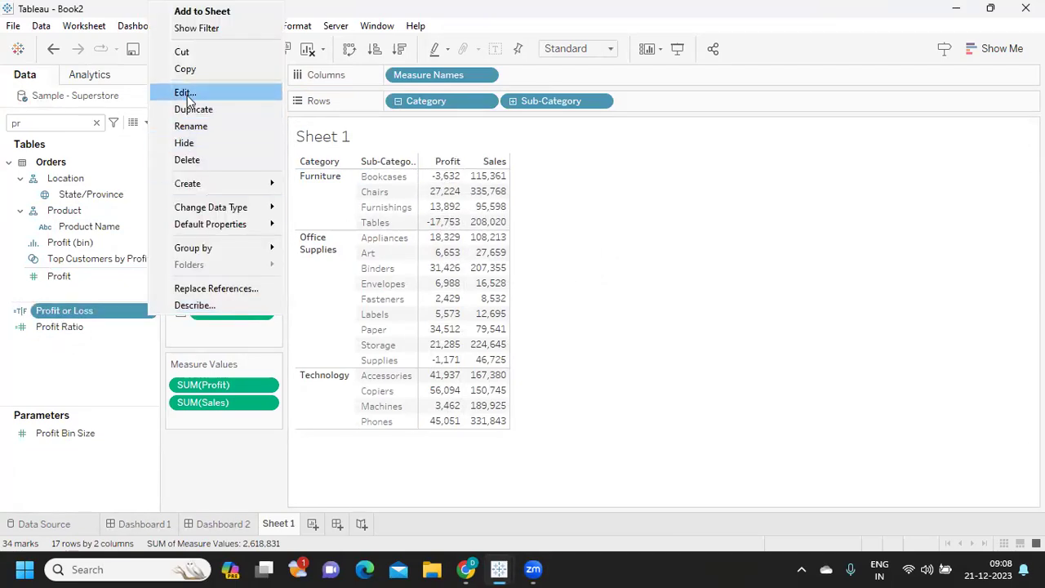
{"action": "left_click", "coordinate": [190, 90]}
{"action": "left_click_drag", "start_coordinate": [560, 203], "coordinate": [453, 205]}
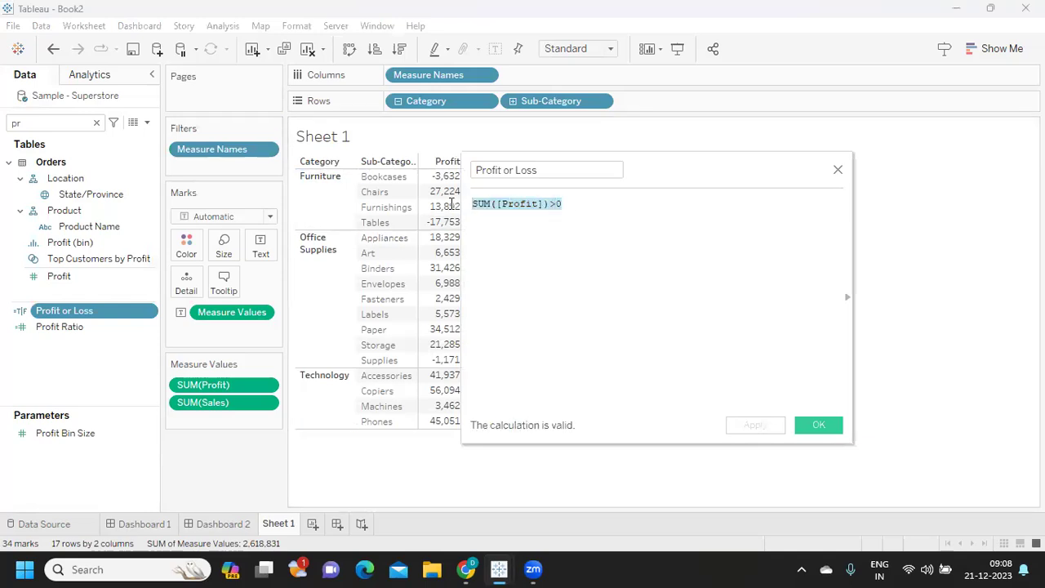
{"action": "left_click_drag", "start_coordinate": [653, 163], "coordinate": [774, 171]}
{"action": "left_click", "coordinate": [715, 214]}
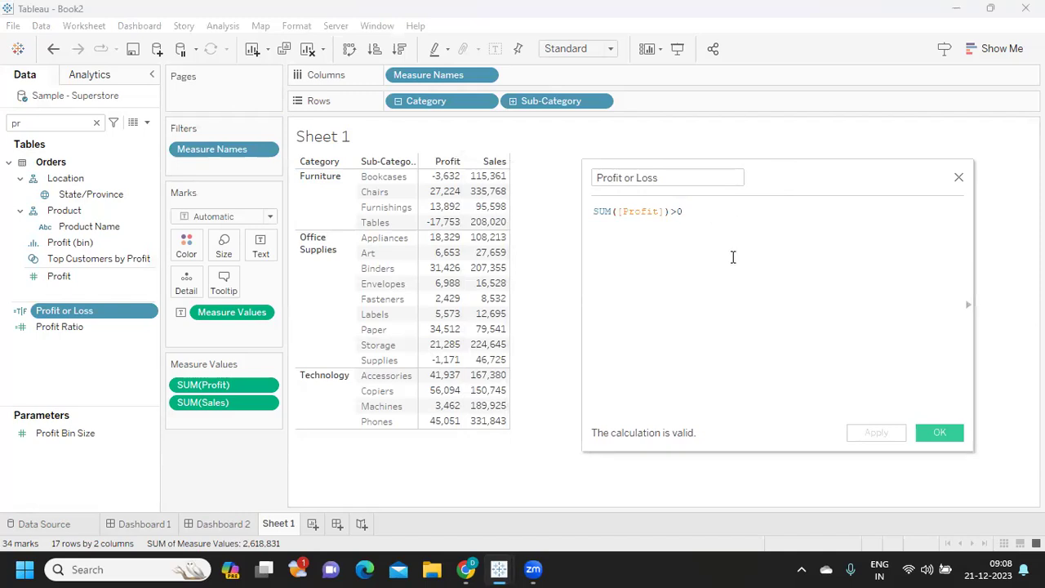
{"action": "left_click", "coordinate": [948, 434]}
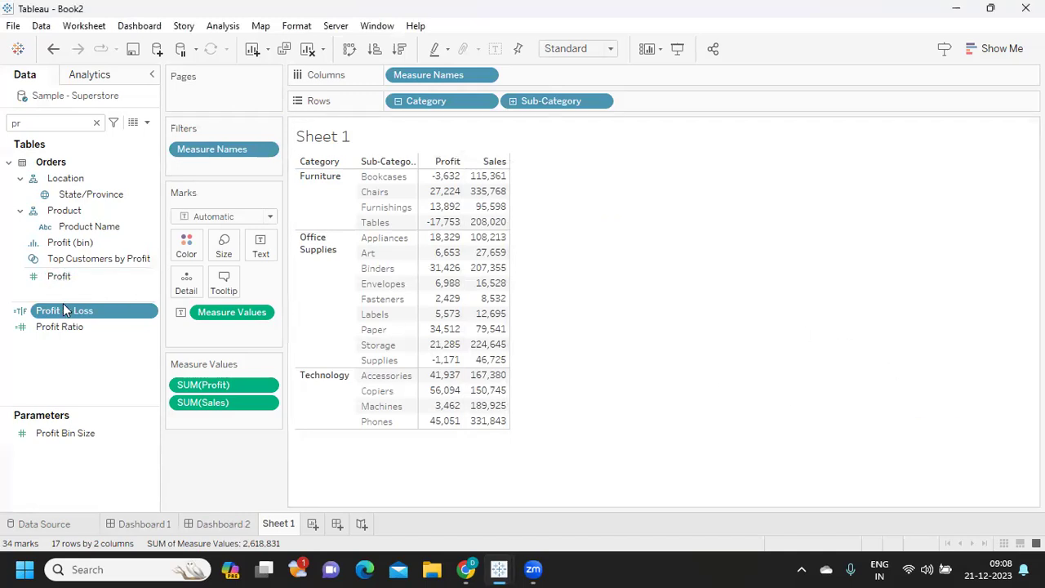
{"action": "left_click_drag", "start_coordinate": [58, 310], "coordinate": [186, 246]}
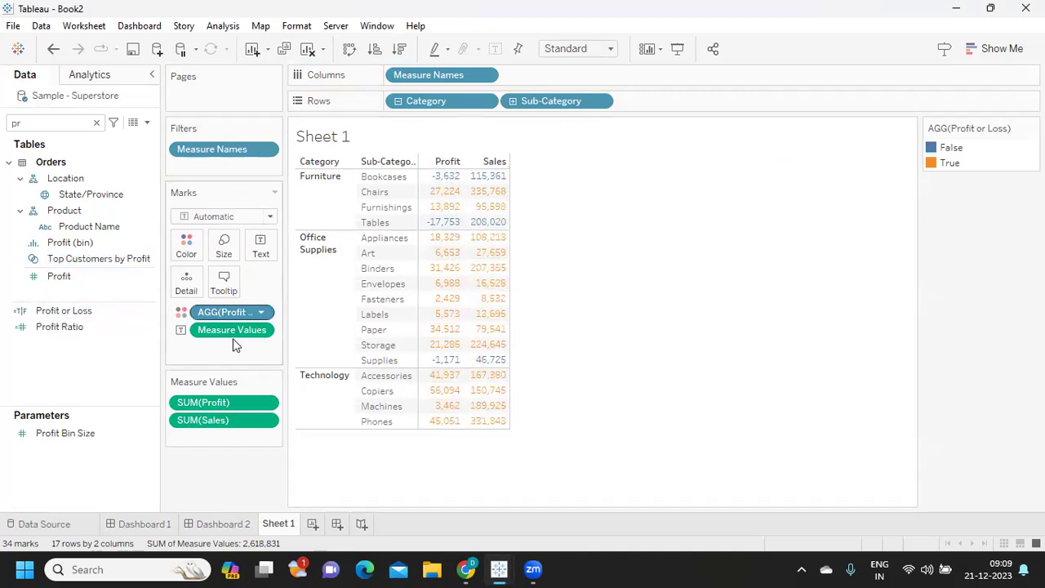
- Replace Profit or Loss on Color with Measure Values, using separate legends for Profit and Sales
{"action": "left_click_drag", "start_coordinate": [228, 324], "coordinate": [690, 372]}
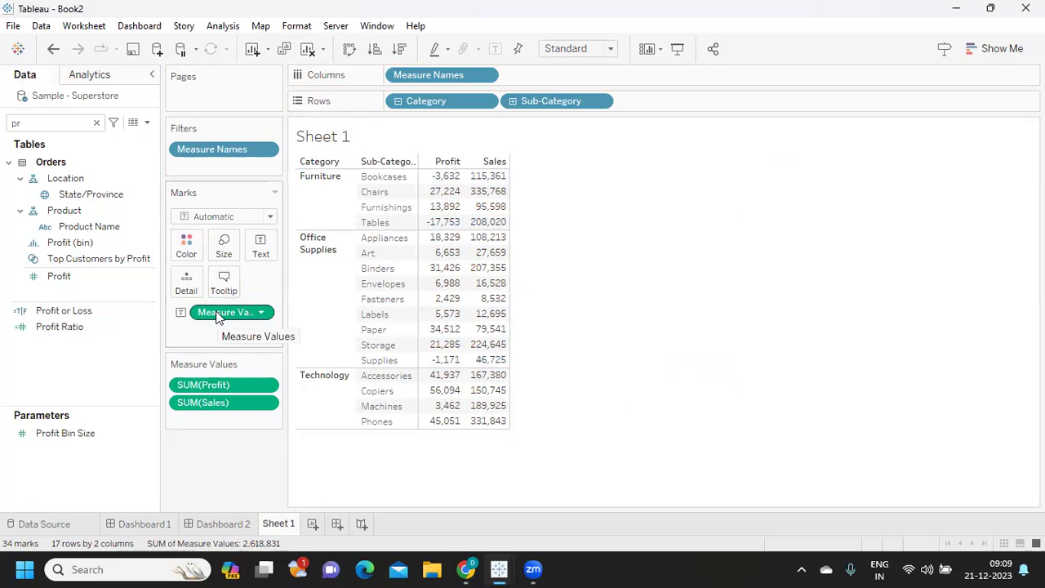
{"action": "left_click_drag", "start_coordinate": [216, 317], "coordinate": [184, 253]}
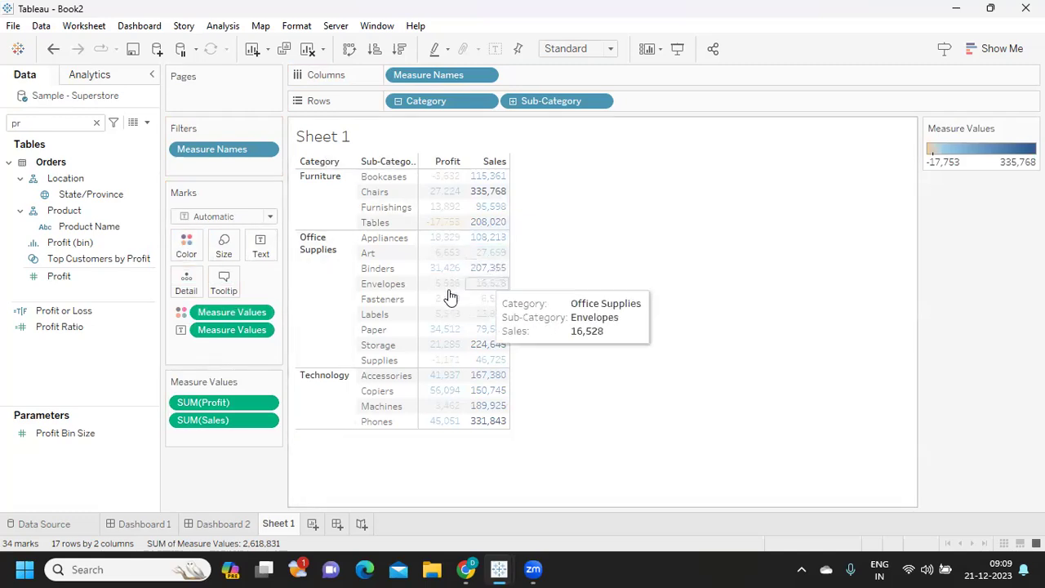
{"action": "mouse_move", "coordinate": [466, 281]}
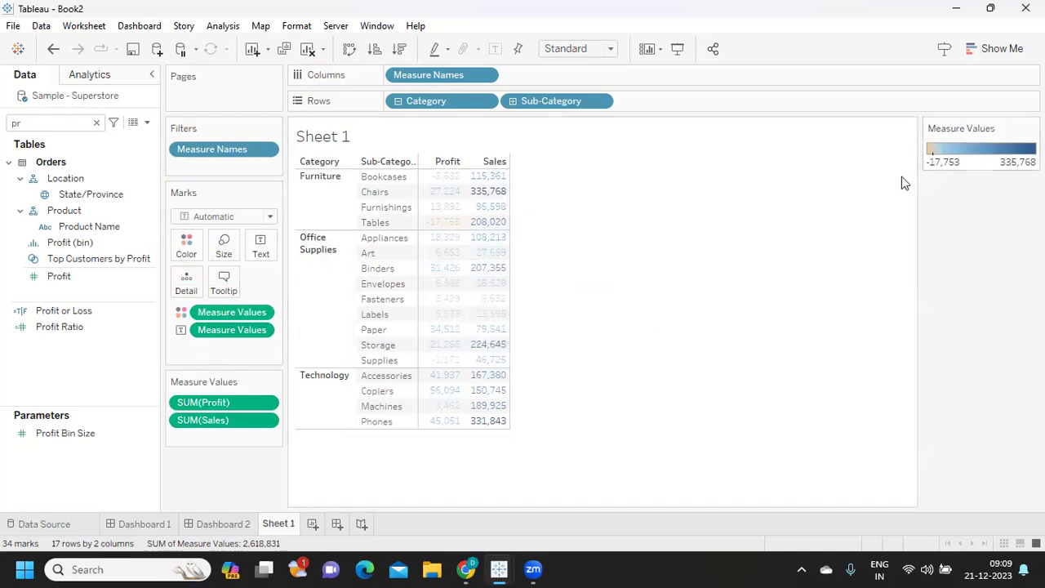
{"action": "mouse_move", "coordinate": [437, 232]}
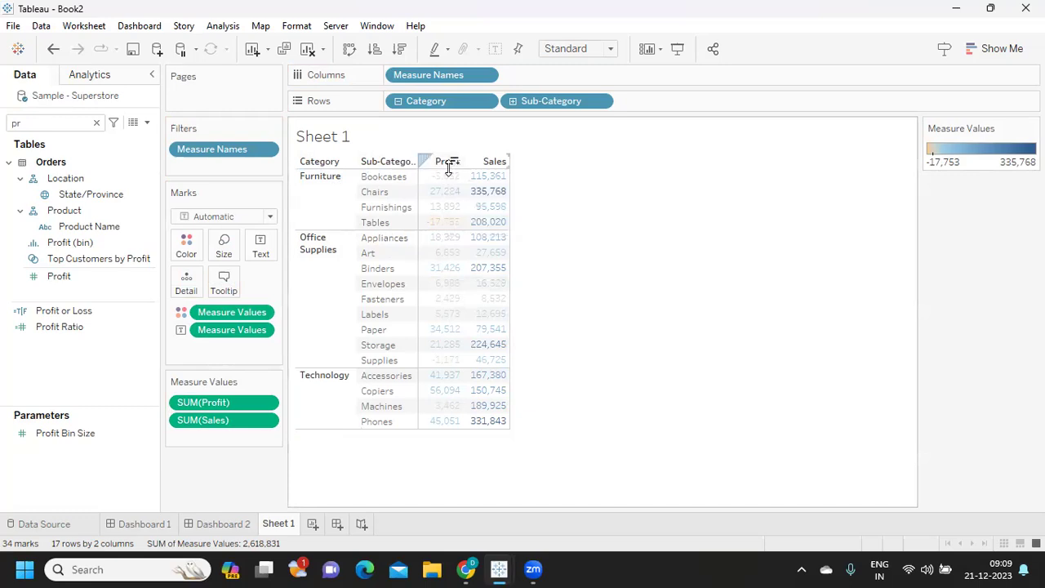
{"action": "mouse_move", "coordinate": [488, 171]}
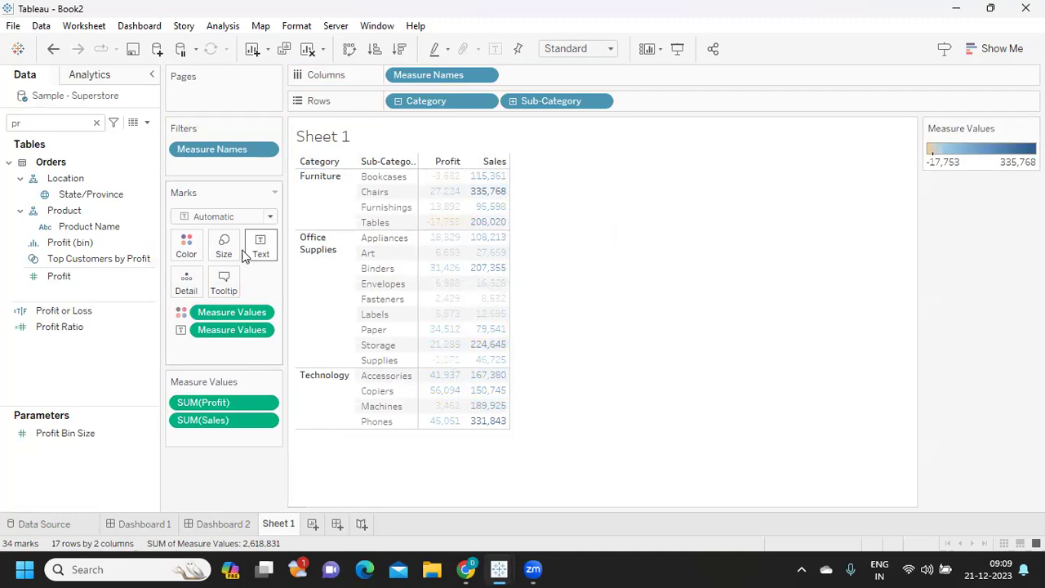
{"action": "left_click", "coordinate": [261, 314]}
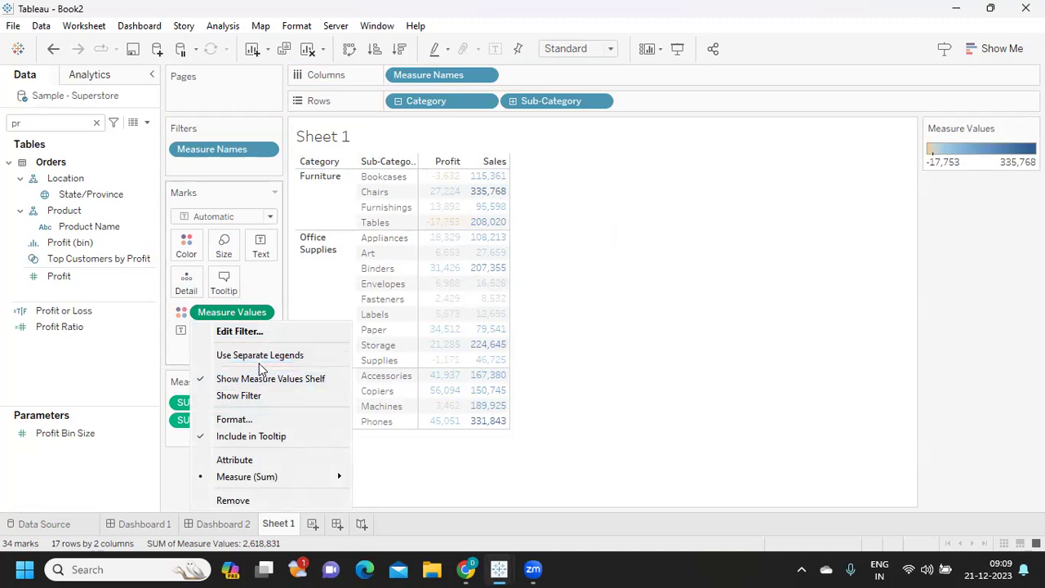
{"action": "left_click", "coordinate": [264, 362]}
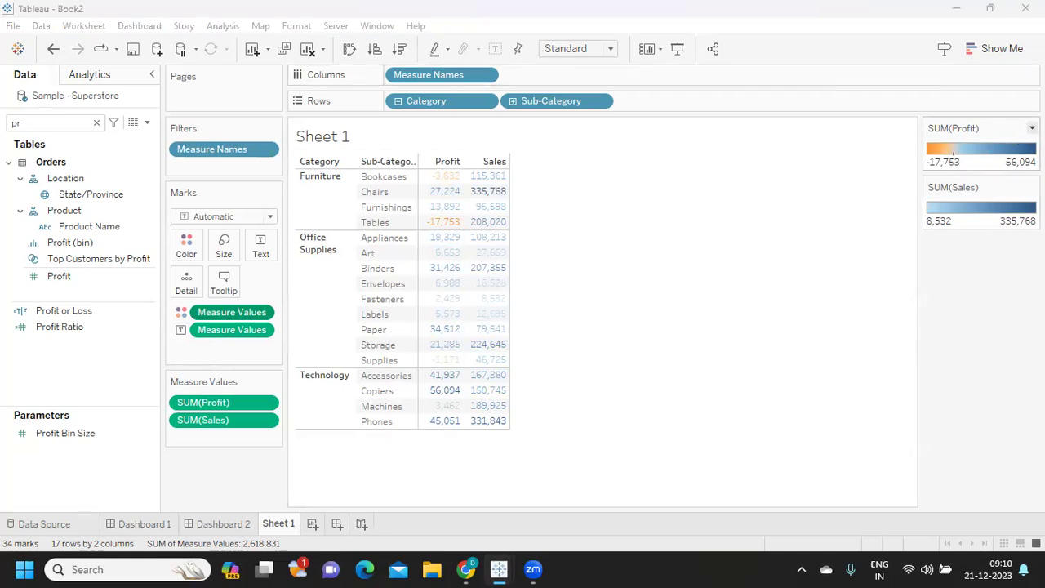
- Change the Profit palette's high-end color to dark red (#aa0000) and apply it
{"action": "left_click", "coordinate": [1032, 128]}
{"action": "left_click", "coordinate": [967, 143]}
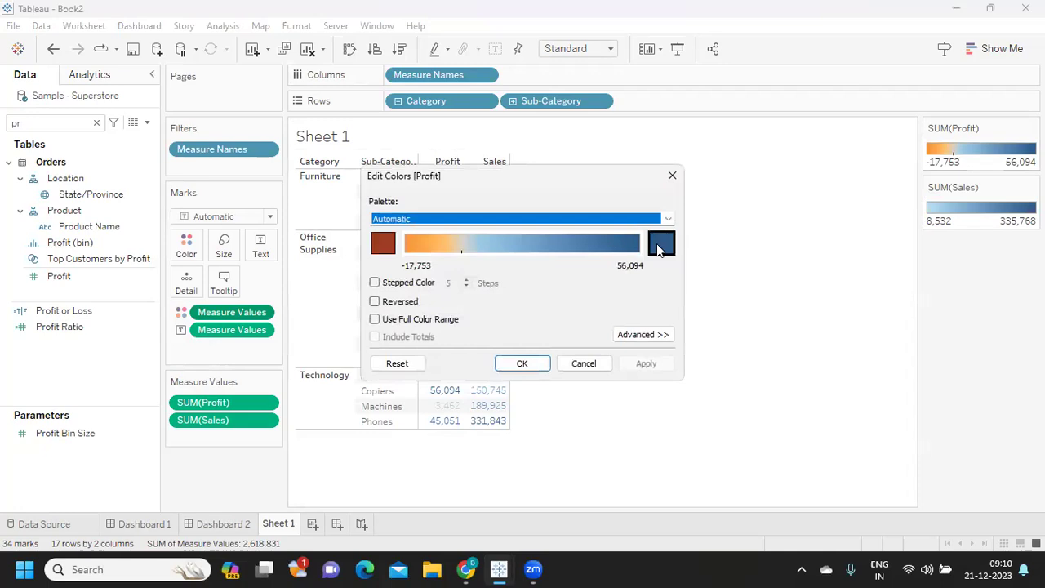
{"action": "left_click", "coordinate": [661, 245]}
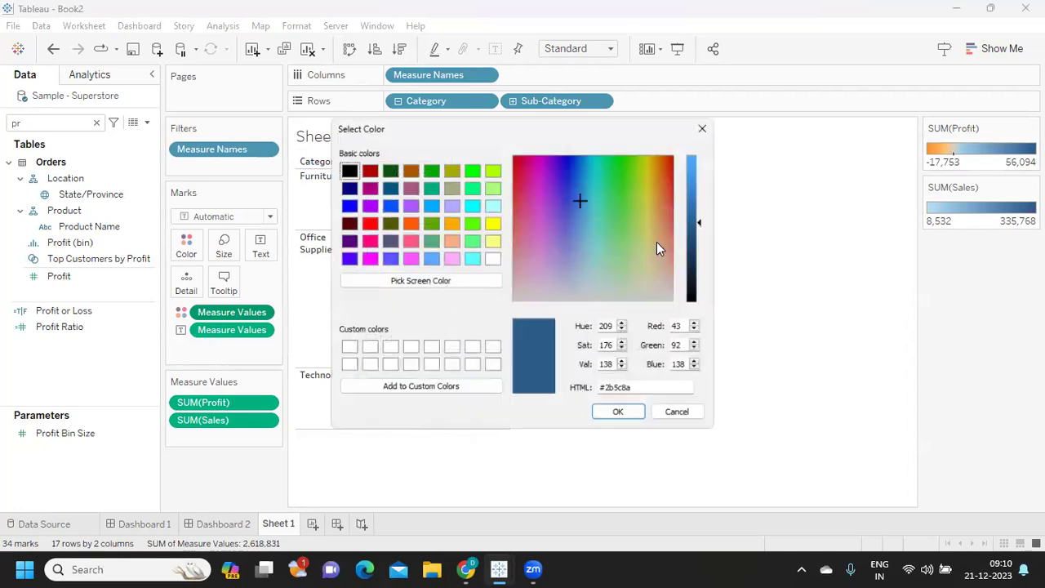
{"action": "left_click", "coordinate": [341, 259]}
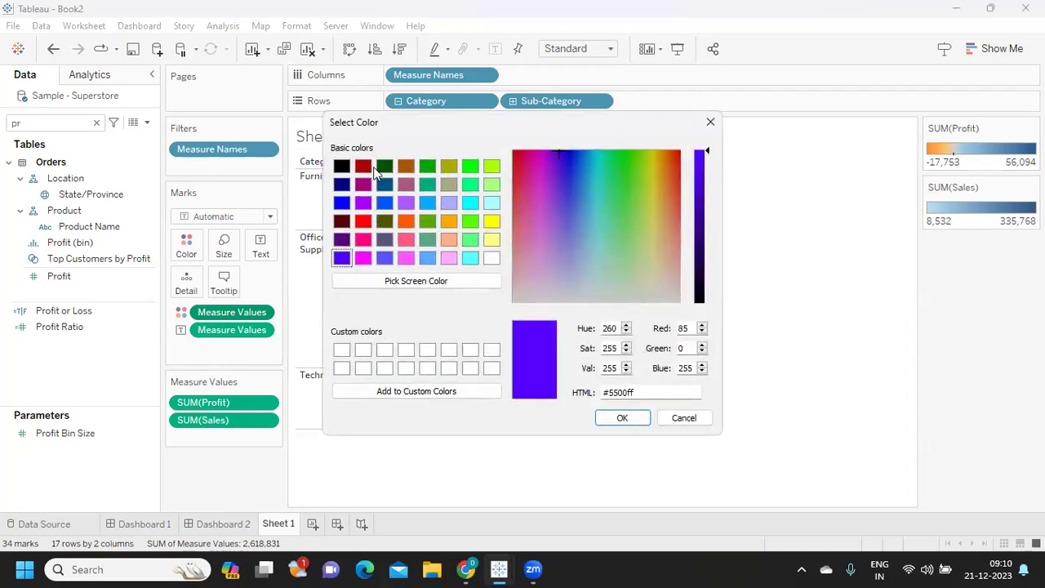
{"action": "left_click", "coordinate": [340, 168]}
{"action": "left_click", "coordinate": [604, 419]}
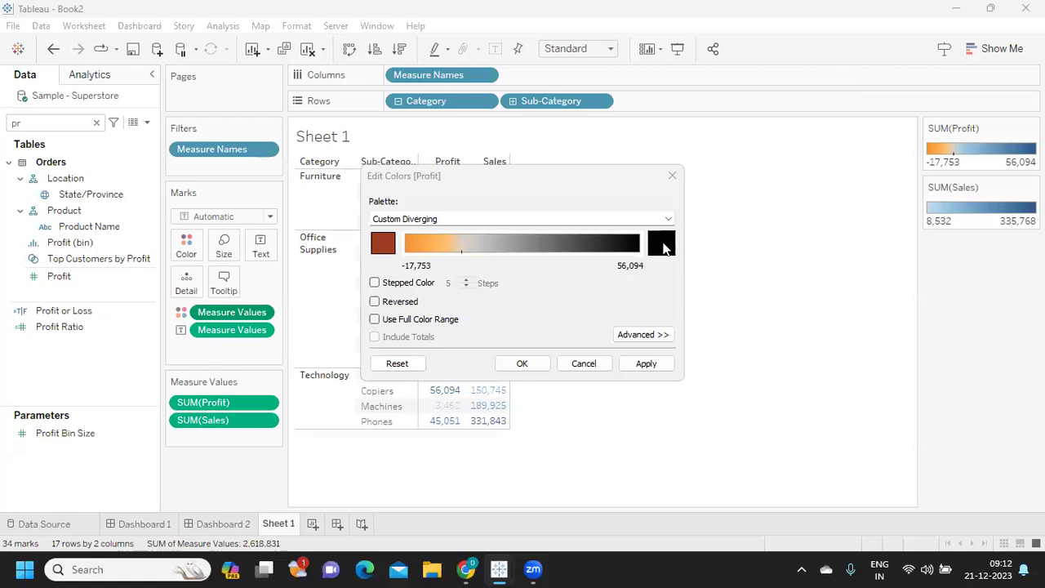
{"action": "left_click", "coordinate": [662, 242]}
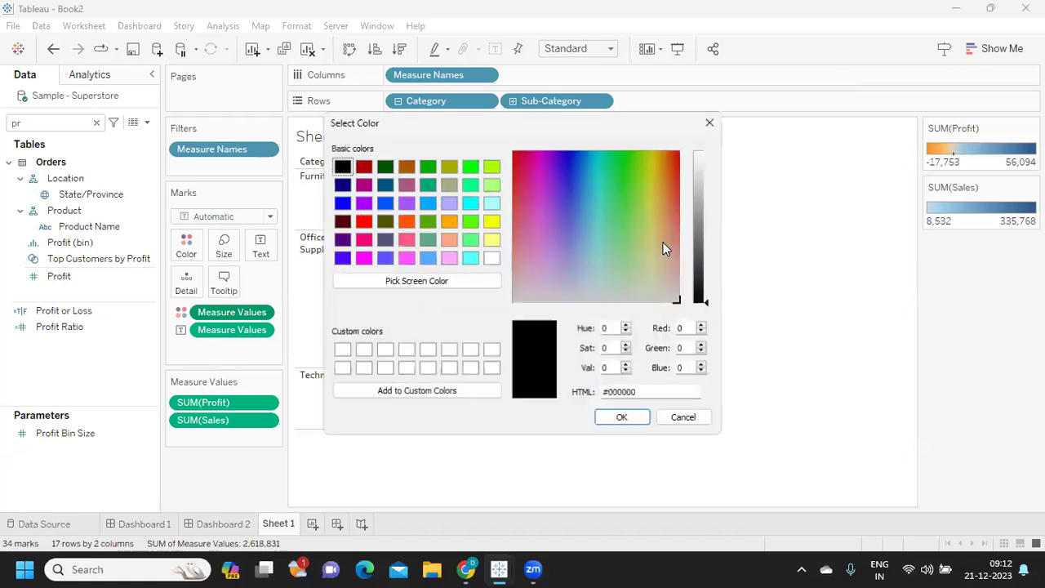
{"action": "left_click", "coordinate": [362, 167]}
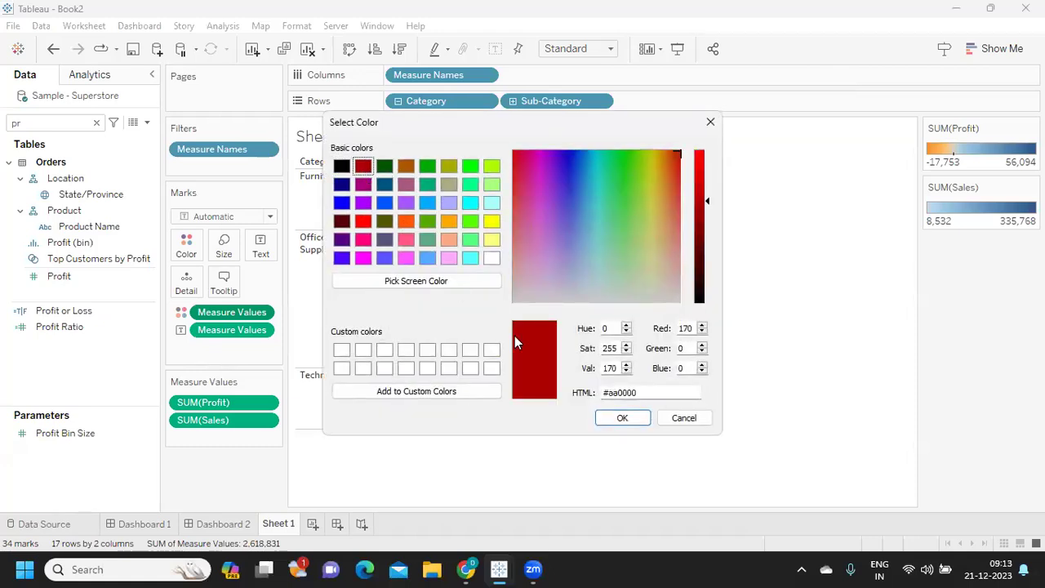
{"action": "left_click", "coordinate": [618, 418]}
{"action": "left_click", "coordinate": [631, 367]}
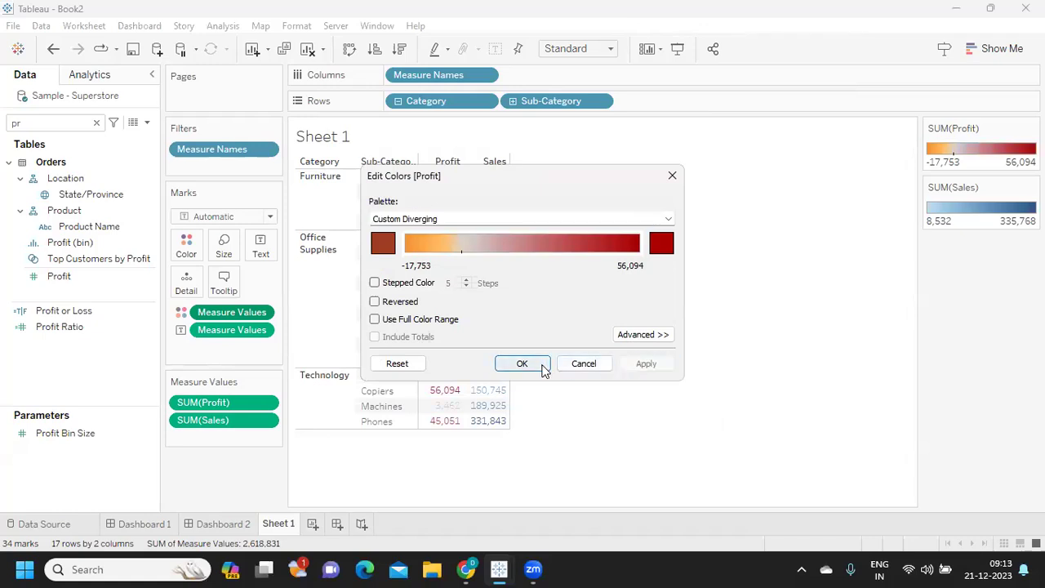
{"action": "left_click", "coordinate": [542, 366]}
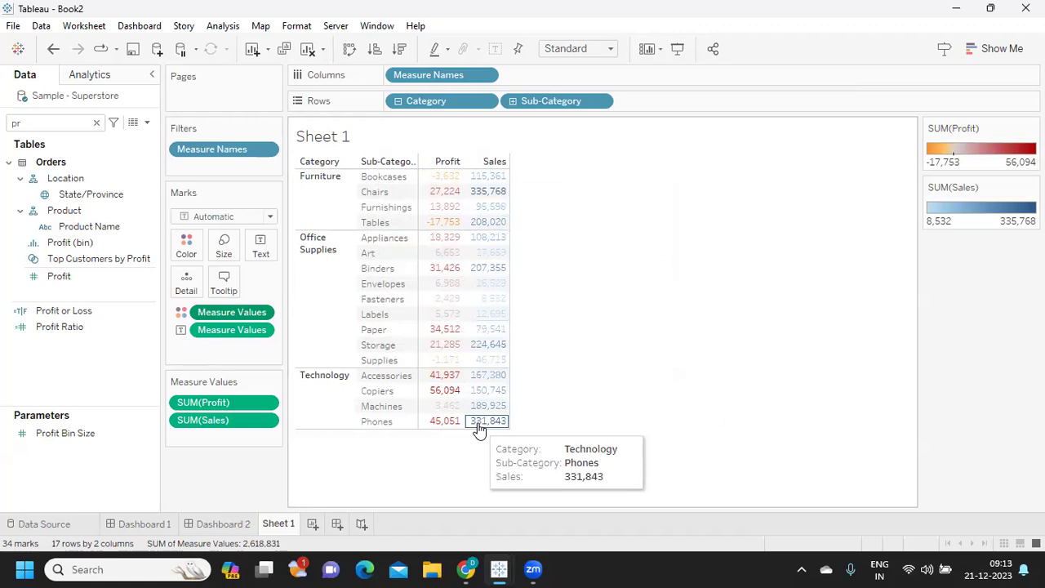
- On a new Sheet 2, list Category and Sub-Category rows with Profit as text
{"action": "left_click", "coordinate": [313, 523]}
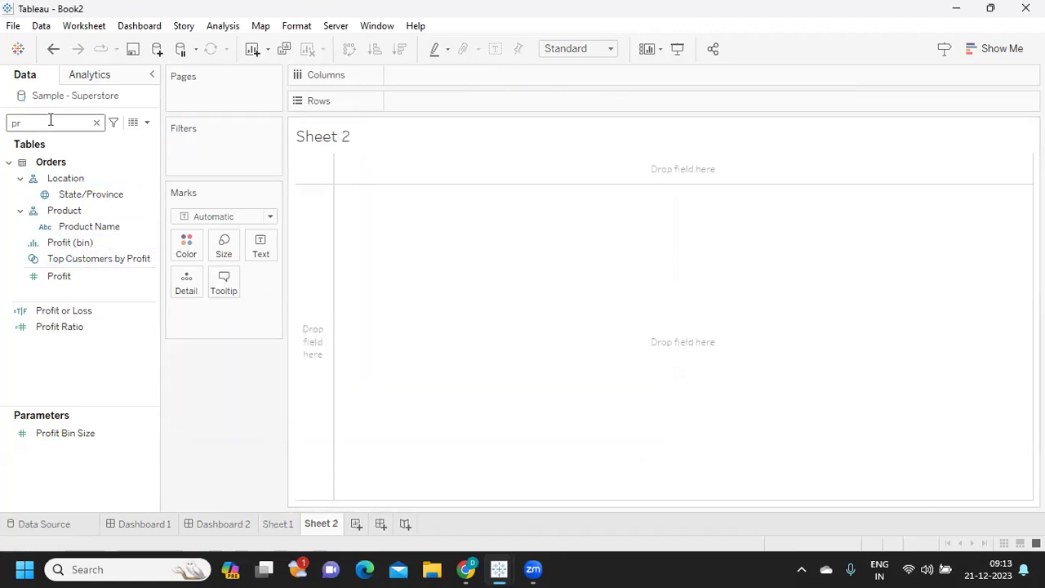
{"action": "key", "text": "BackSpace"}
{"action": "key", "text": "BackSpace"}
{"action": "type", "text": "ca"}
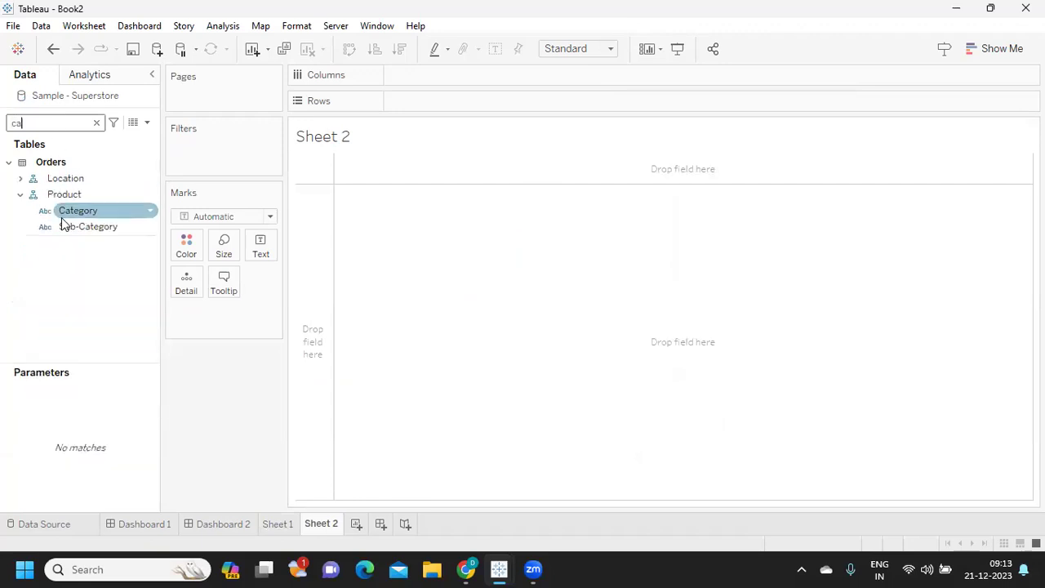
{"action": "left_click_drag", "start_coordinate": [72, 214], "coordinate": [400, 107]}
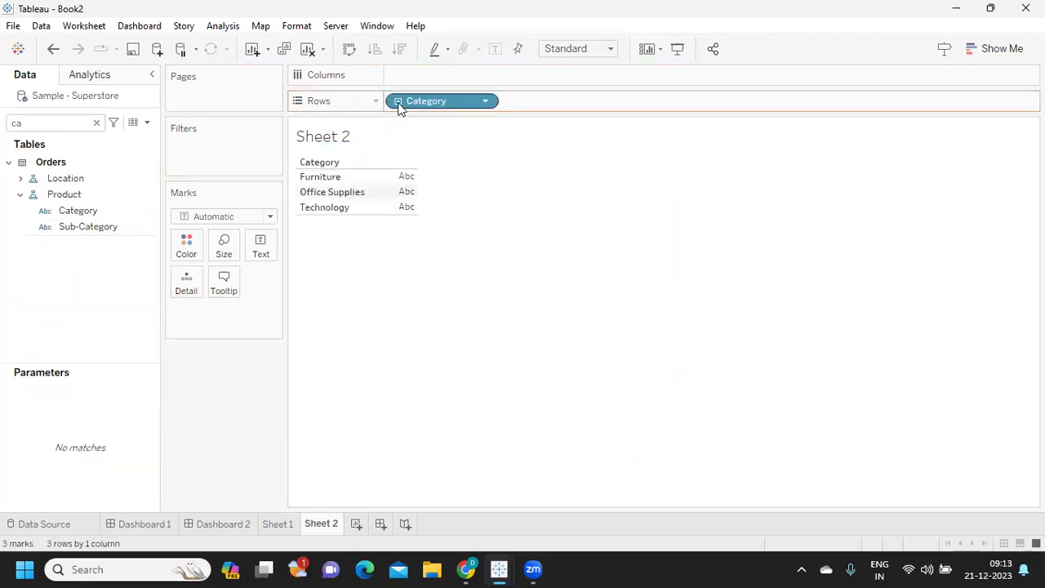
{"action": "left_click", "coordinate": [399, 102]}
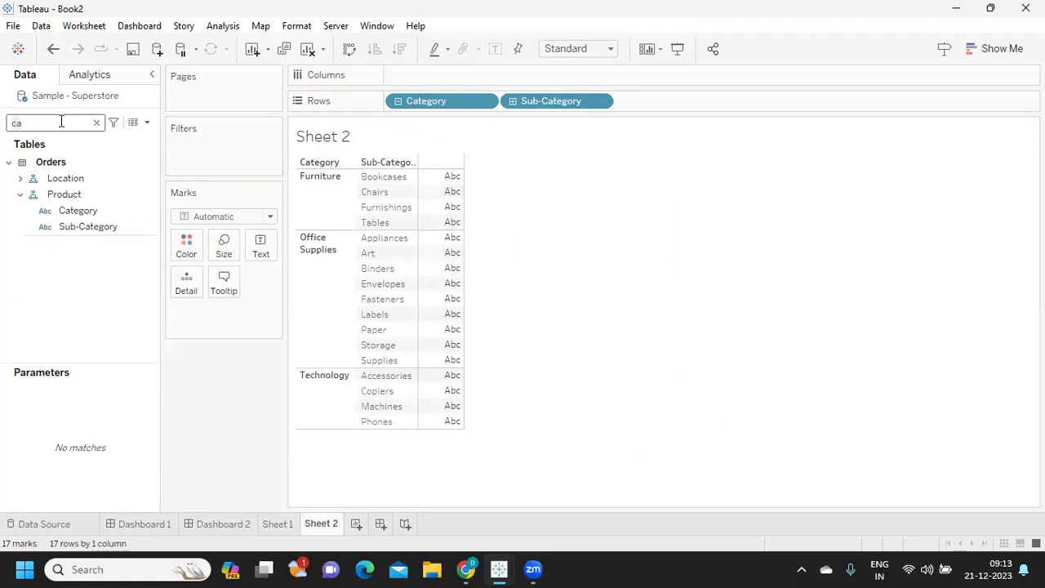
{"action": "key", "text": "BackSpace"}
{"action": "key", "text": "BackSpace"}
{"action": "type", "text": "pr"}
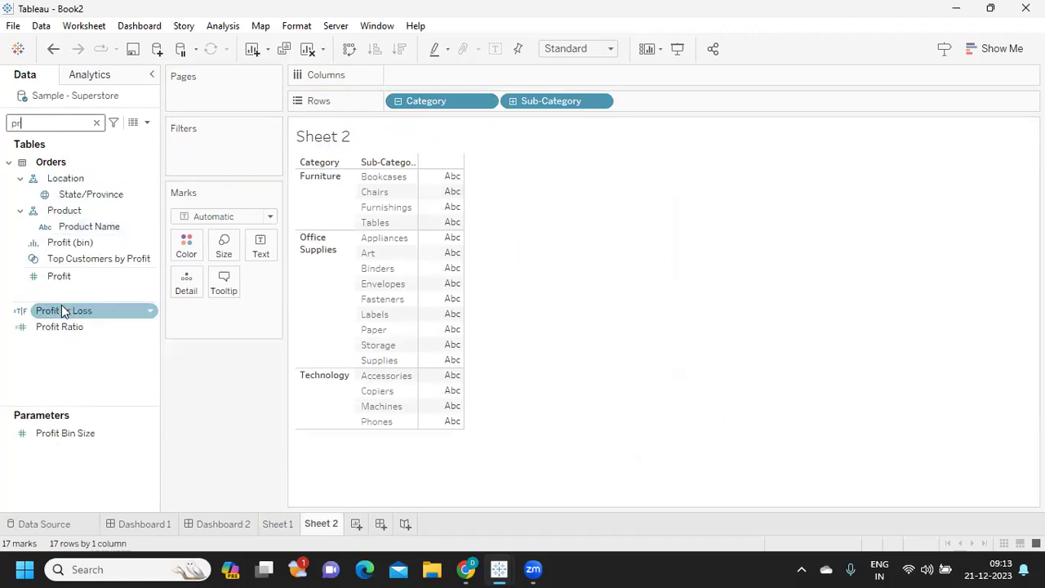
{"action": "left_click_drag", "start_coordinate": [59, 276], "coordinate": [414, 216]}
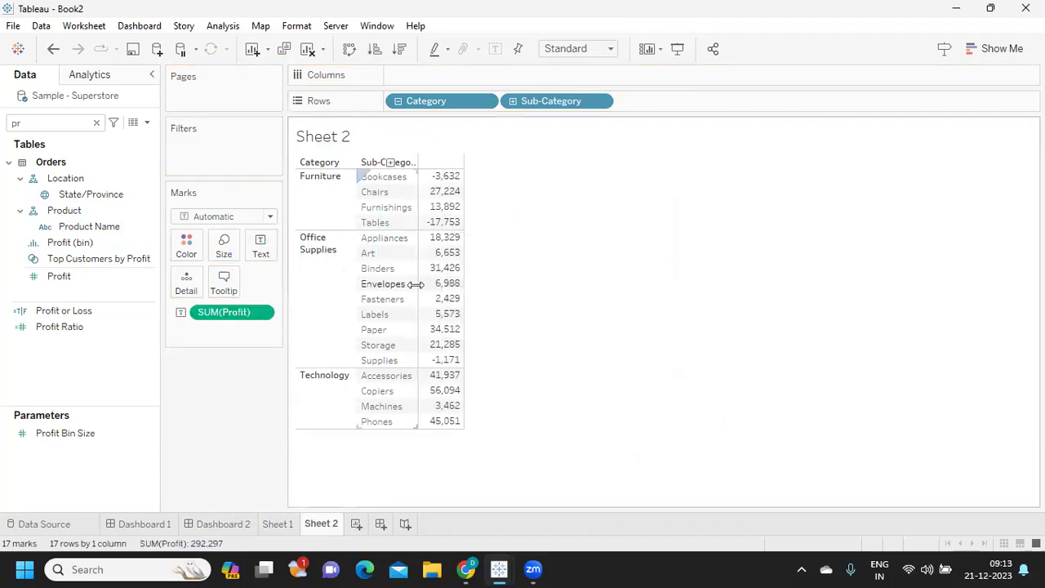
- Add min(1) twice to Columns and combine the two into a dual axis
{"action": "double_click", "coordinate": [472, 82]}
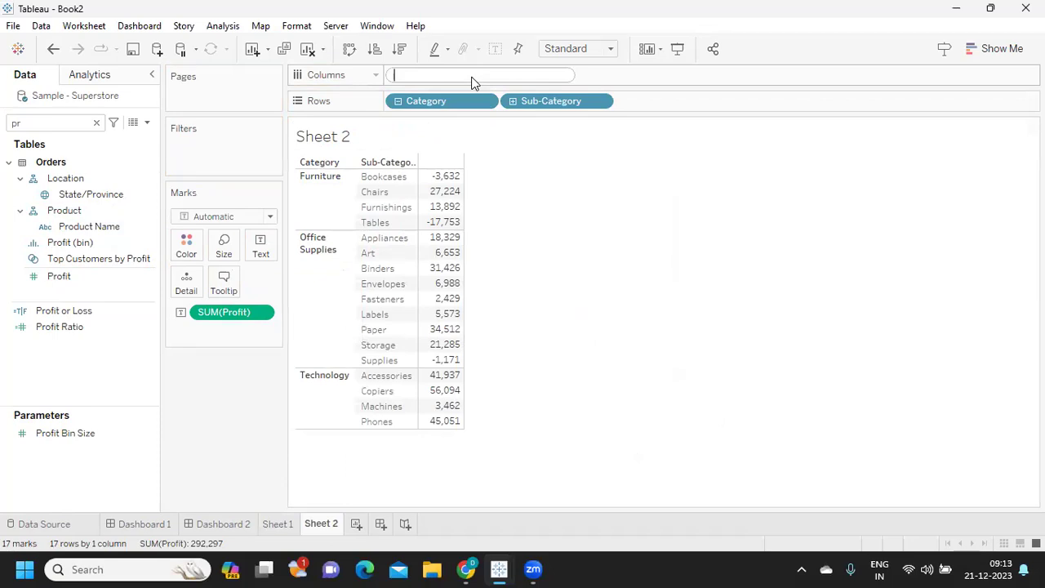
{"action": "type", "text": "m"}
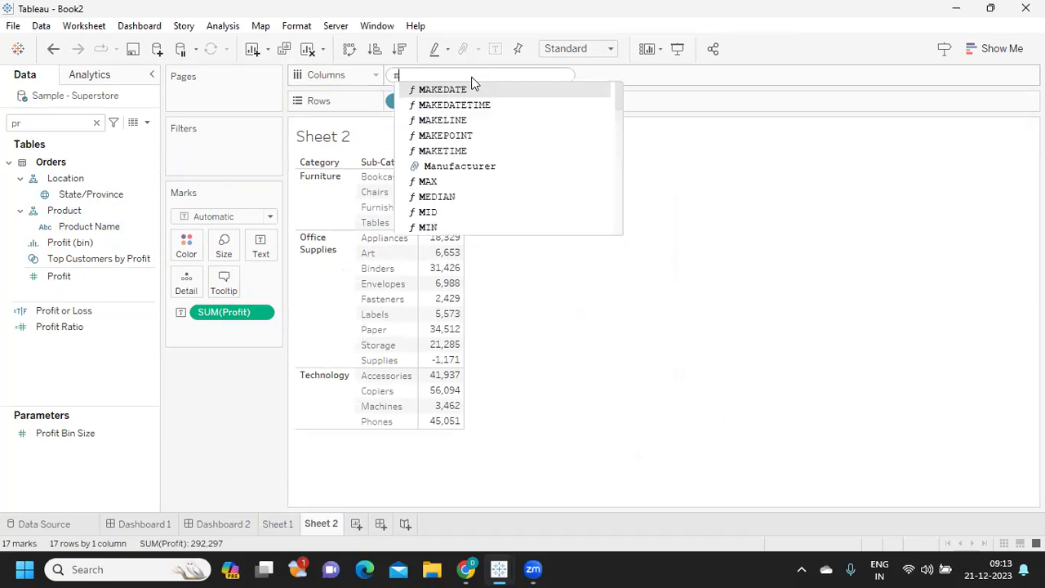
{"action": "type", "text": "in(1)"}
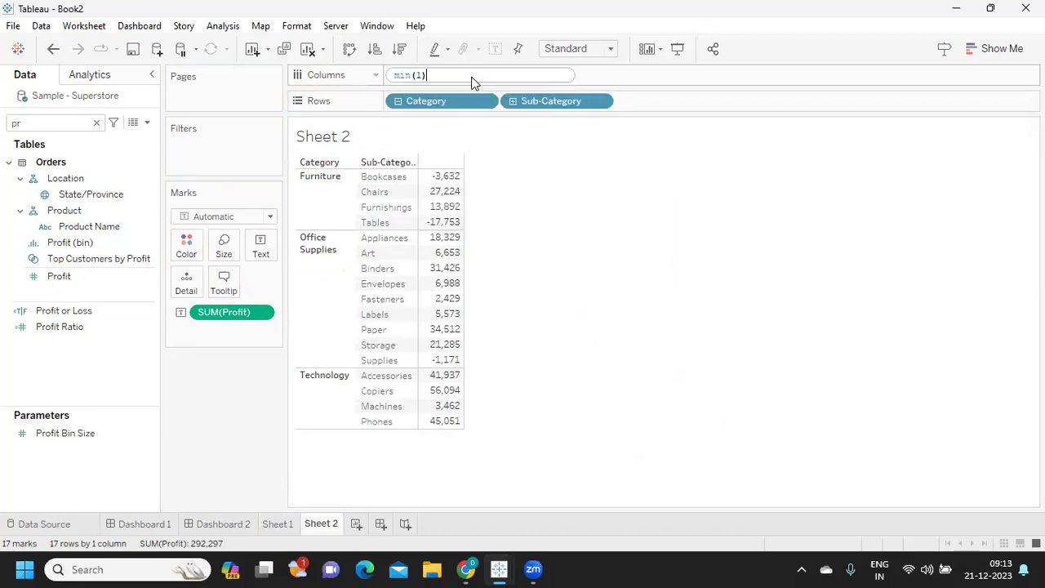
{"action": "key", "text": "Return"}
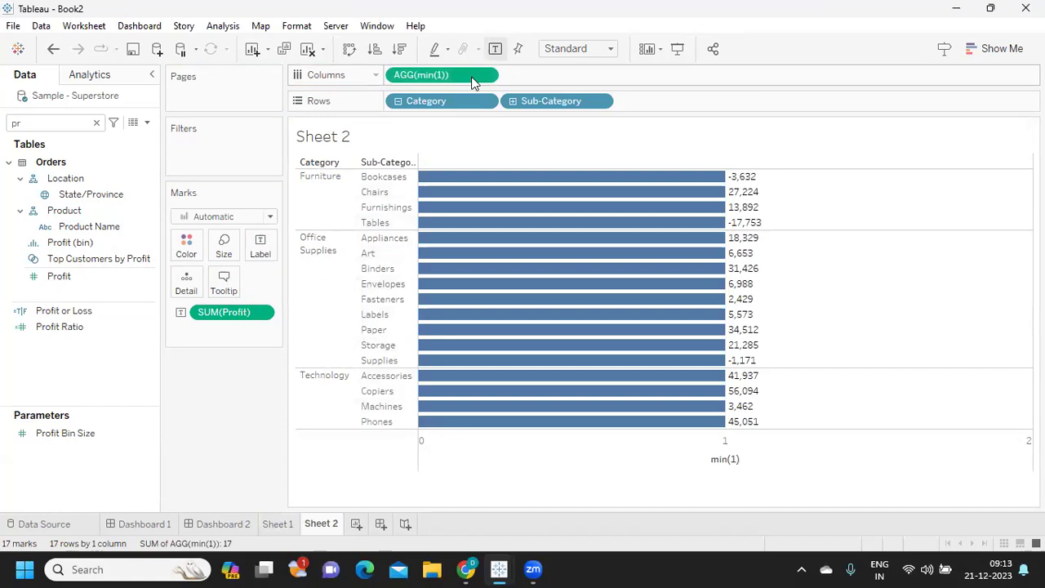
{"action": "left_click_drag", "start_coordinate": [471, 82], "coordinate": [617, 84]}
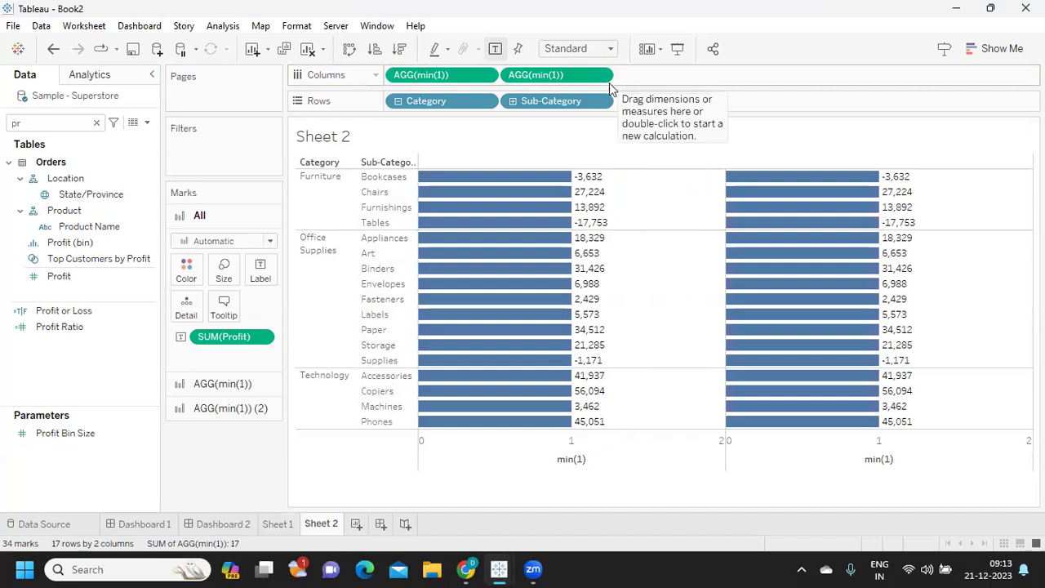
{"action": "left_click", "coordinate": [603, 76]}
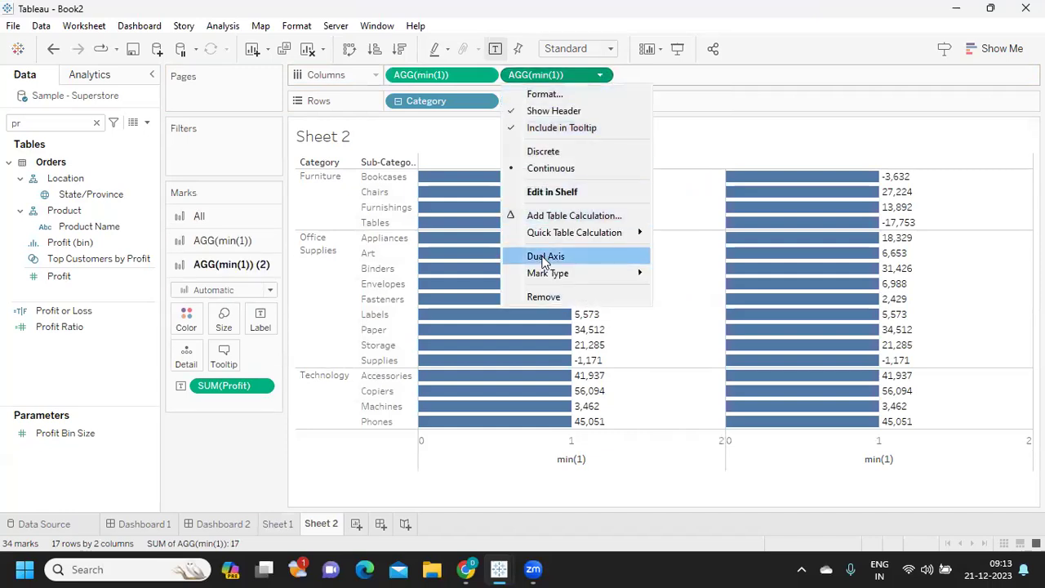
{"action": "left_click", "coordinate": [539, 260]}
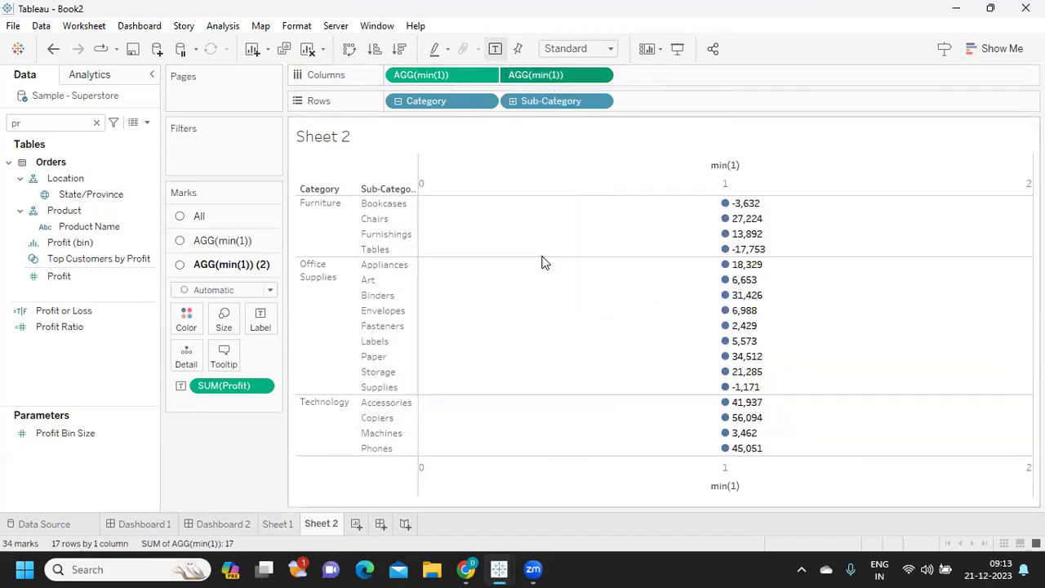
{"action": "left_click", "coordinate": [222, 240]}
{"action": "left_click", "coordinate": [233, 266]}
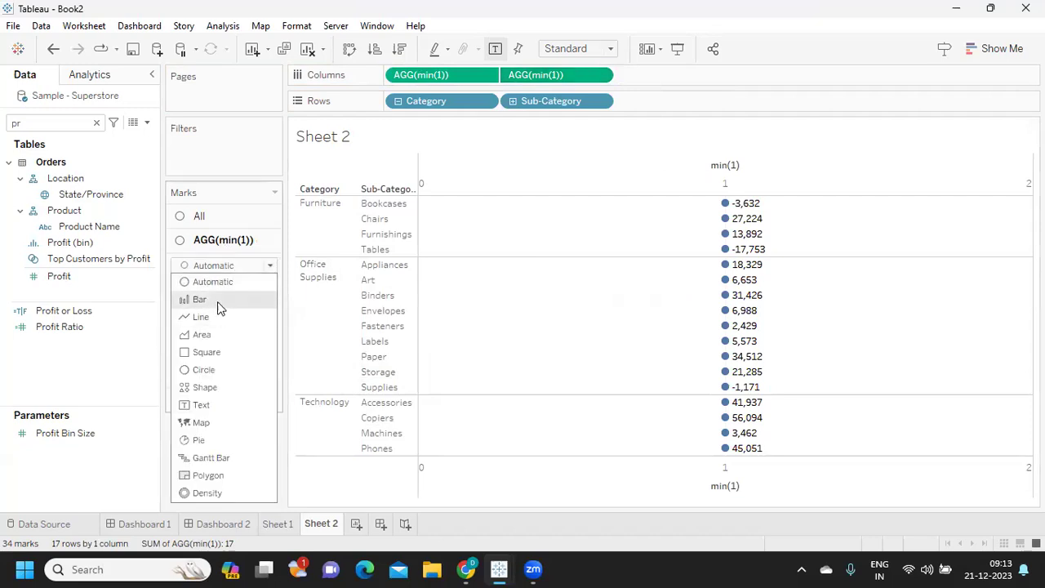
- Draw both min(1) layers as bars and drop the Profit label from the second layer
{"action": "left_click", "coordinate": [217, 301]}
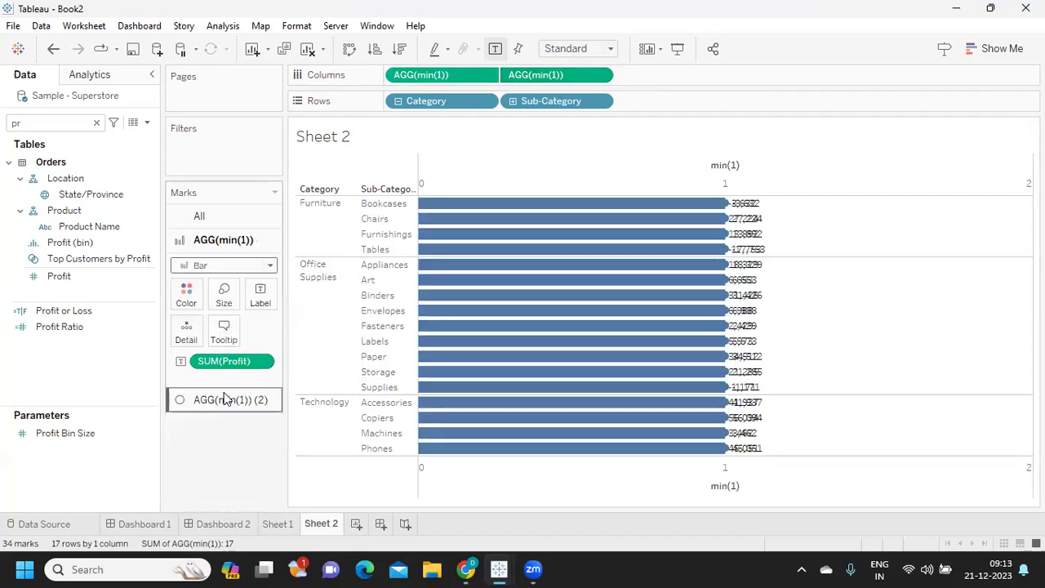
{"action": "left_click", "coordinate": [223, 399]}
{"action": "left_click", "coordinate": [225, 289]}
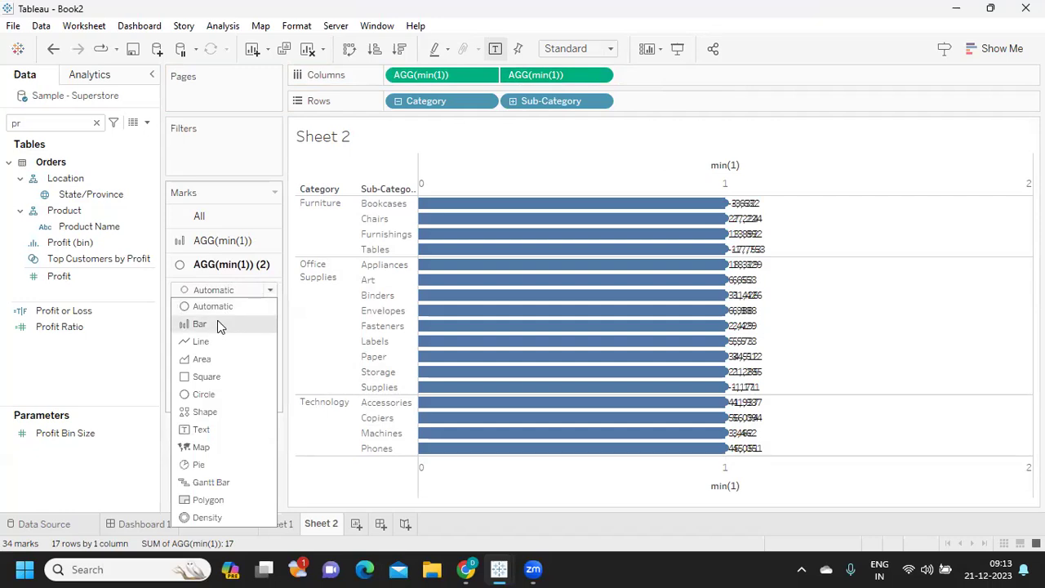
{"action": "left_click", "coordinate": [217, 322]}
{"action": "left_click_drag", "start_coordinate": [217, 390], "coordinate": [210, 457]}
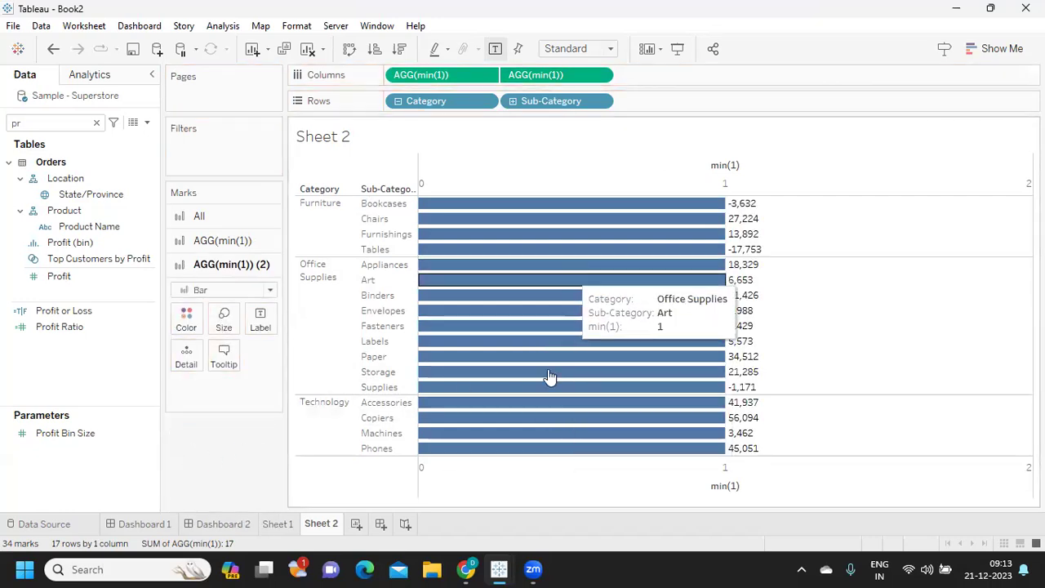
- Center the first layer's Profit labels horizontally and vertically inside the bars
{"action": "left_click", "coordinate": [221, 242]}
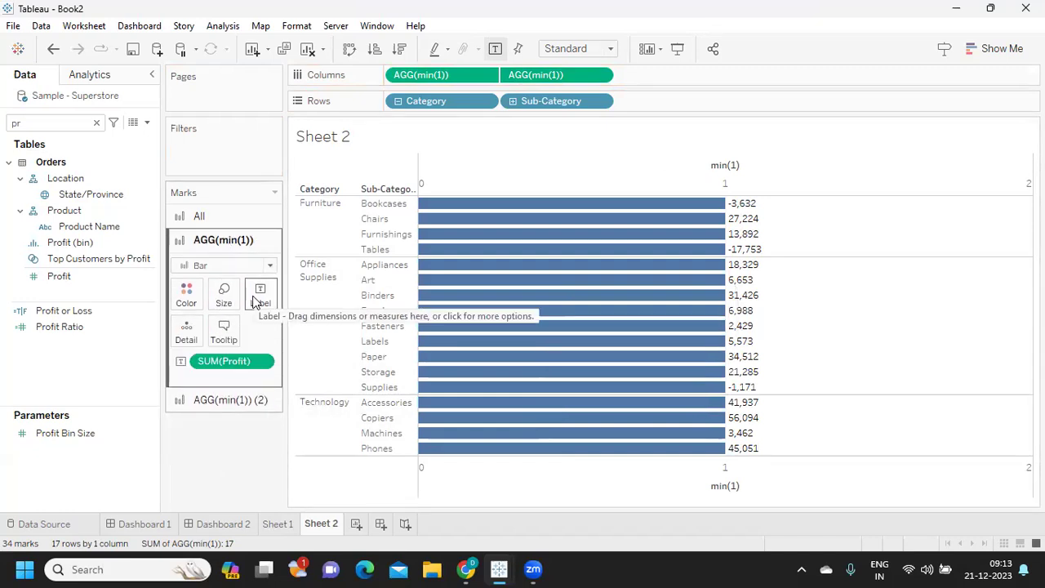
{"action": "left_click", "coordinate": [248, 301]}
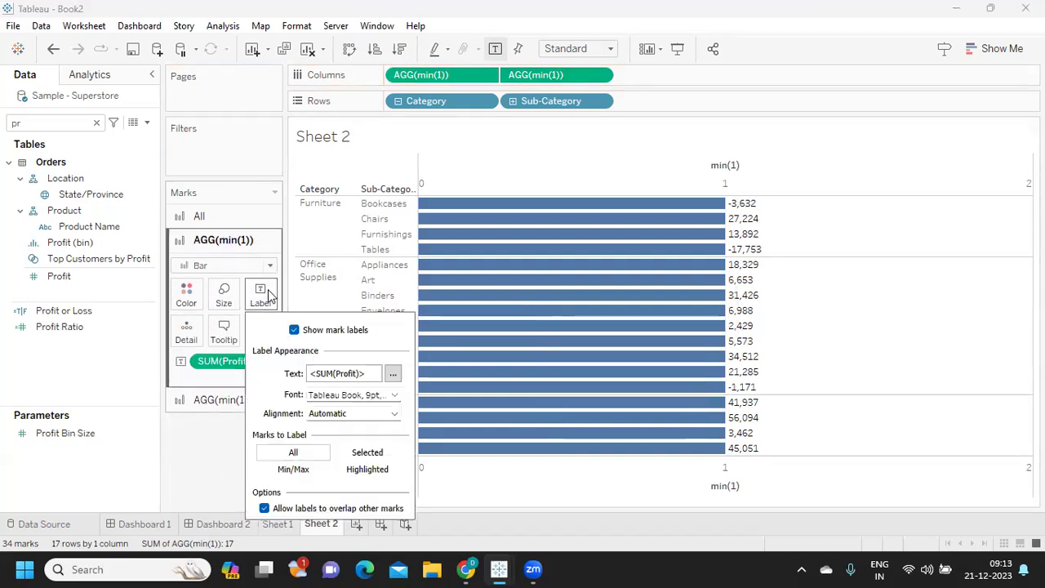
{"action": "left_click", "coordinate": [337, 414]}
{"action": "left_click", "coordinate": [345, 321]}
{"action": "left_click", "coordinate": [345, 385]}
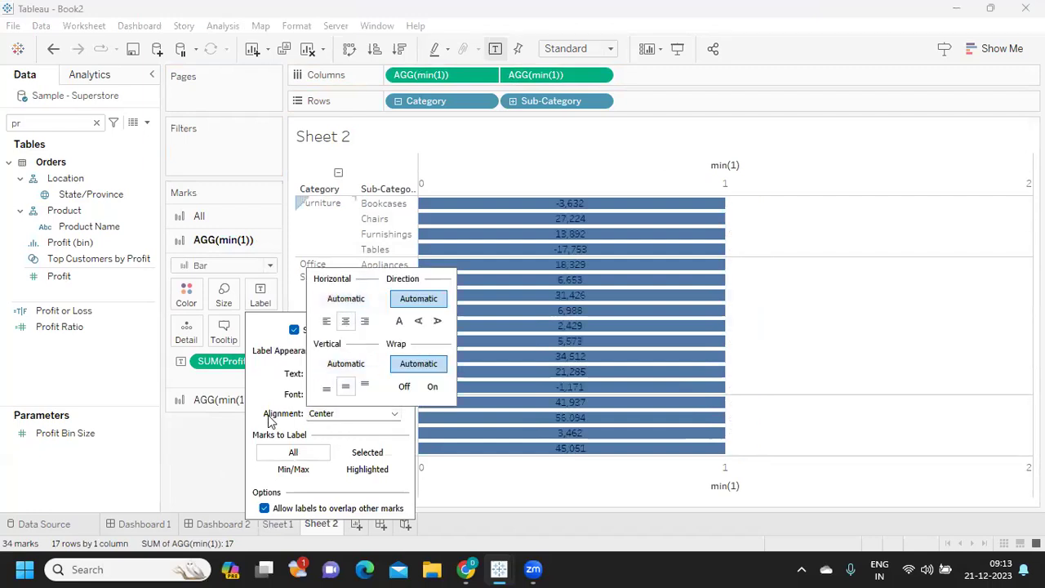
{"action": "left_click", "coordinate": [218, 438]}
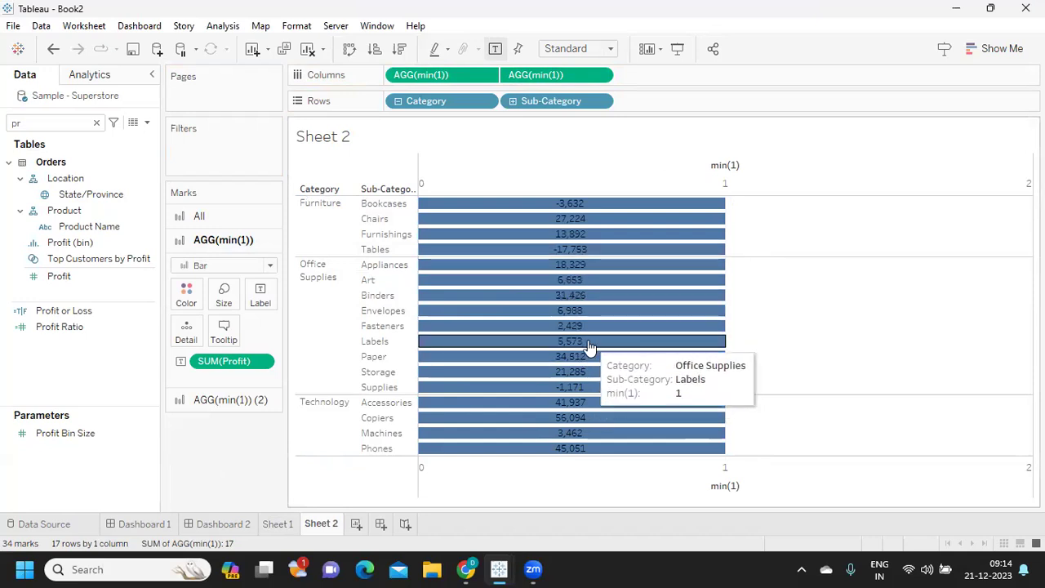
- Add another min(1) column to Columns and duplicate it
{"action": "double_click", "coordinate": [653, 74]}
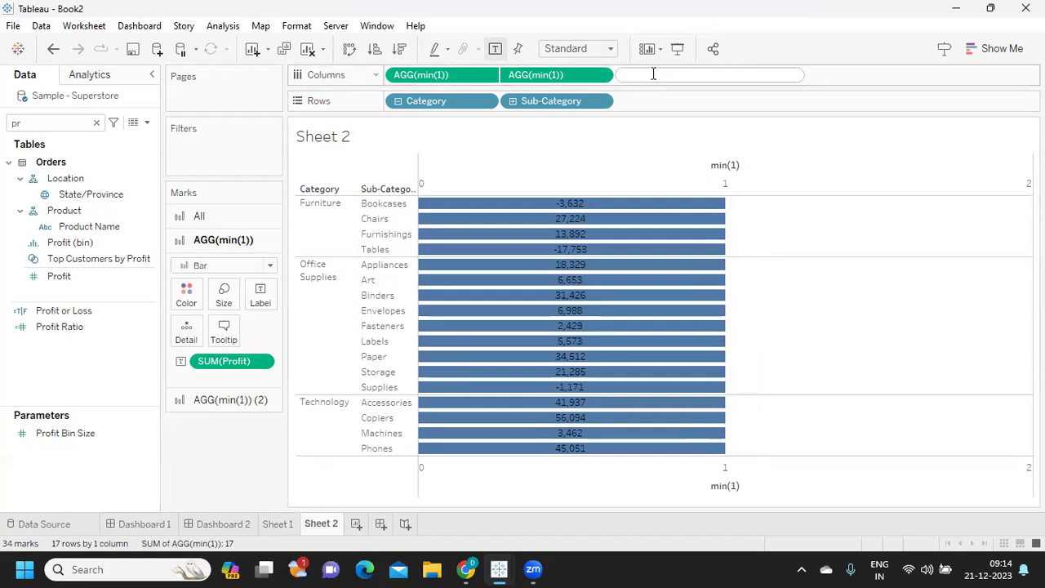
{"action": "type", "text": "min(1"}
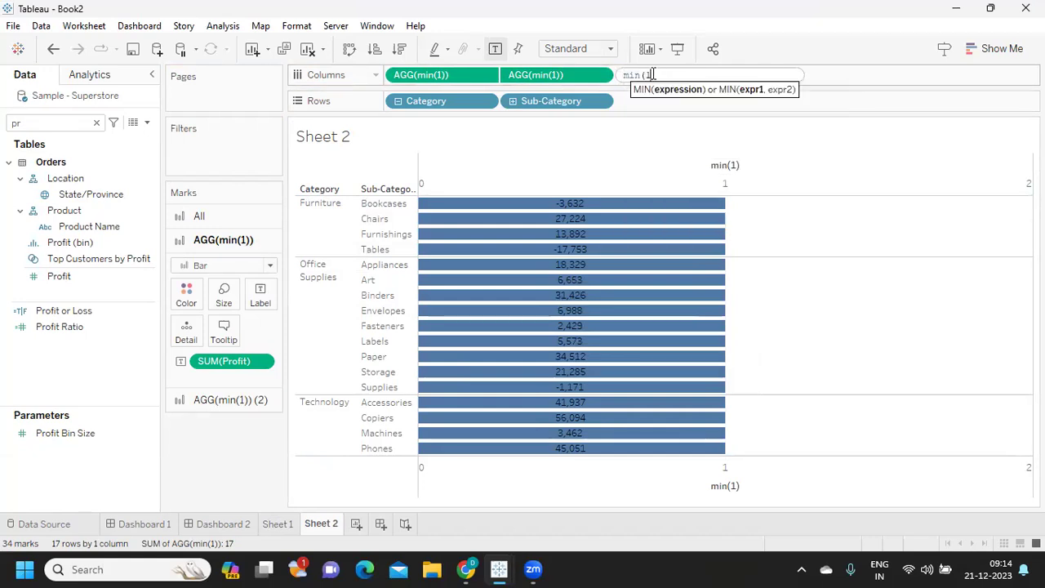
{"action": "type", "text": ")"}
{"action": "key", "text": "Return"}
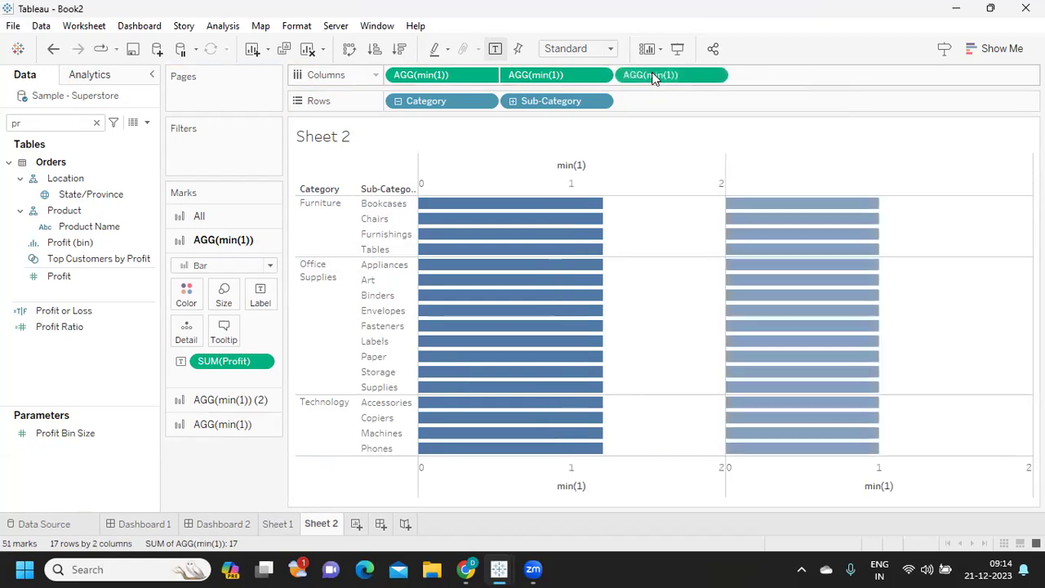
{"action": "left_click_drag", "start_coordinate": [653, 78], "coordinate": [800, 75]}
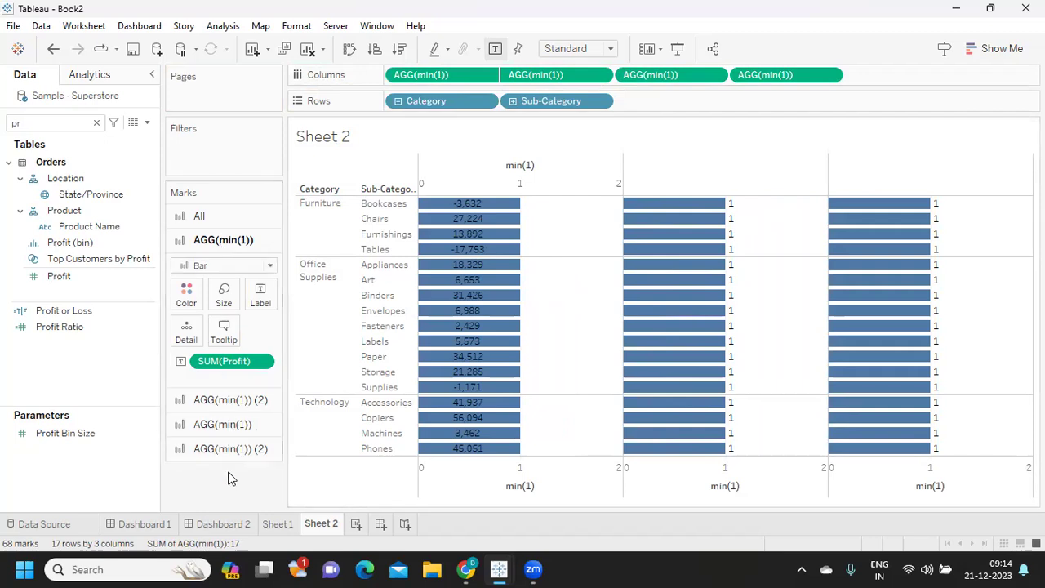
- Label the third min(1) layer's bars with Sales values
{"action": "left_click", "coordinate": [225, 428]}
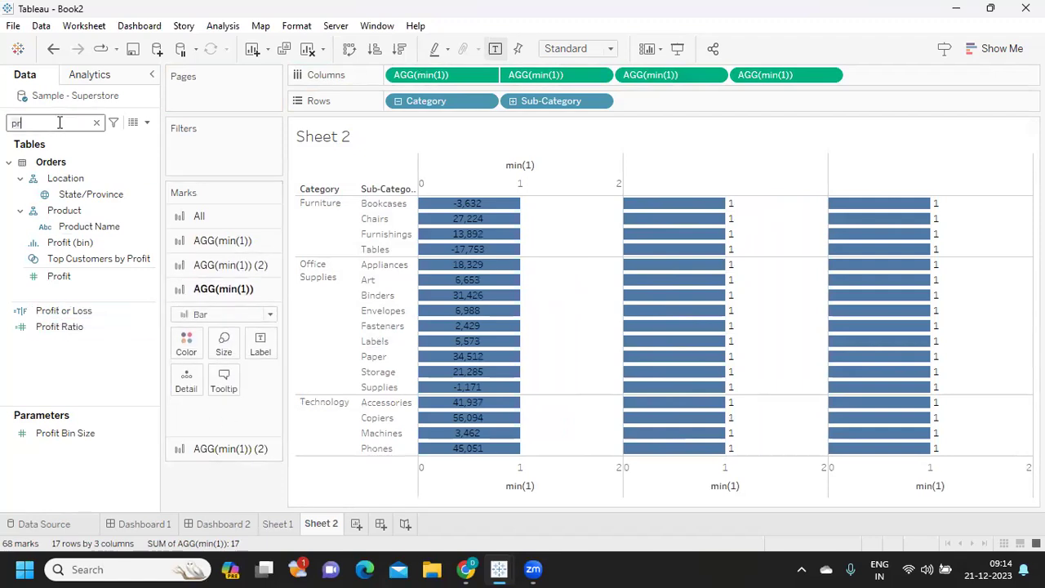
{"action": "key", "text": "BackSpace"}
{"action": "key", "text": "BackSpace"}
{"action": "type", "text": "sa"}
{"action": "left_click_drag", "start_coordinate": [59, 190], "coordinate": [259, 343]}
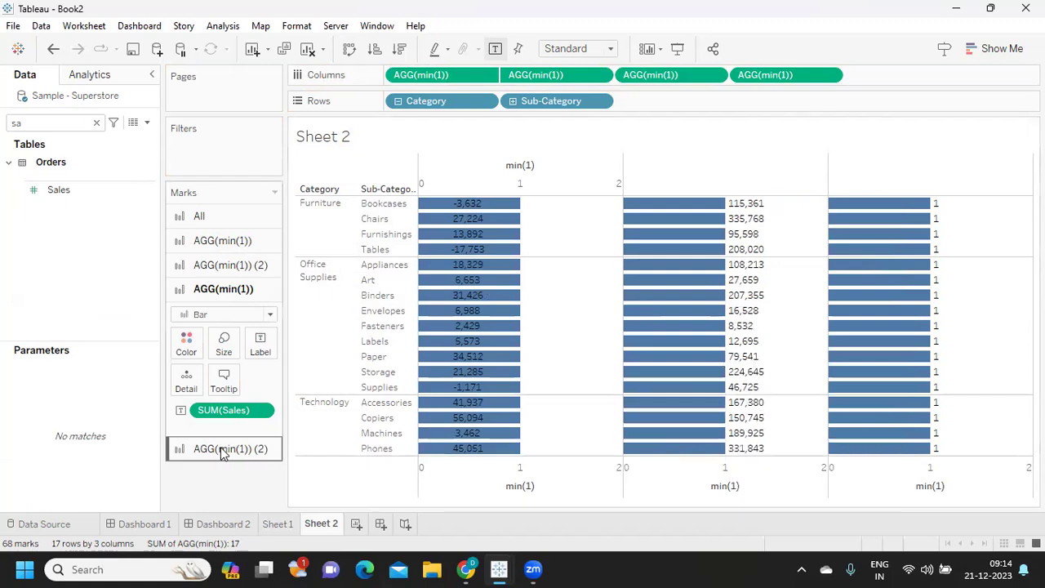
- Hide labels on the fourth min(1) layer and combine the last two min(1) axes
{"action": "left_click", "coordinate": [223, 450]}
{"action": "left_click", "coordinate": [260, 369]}
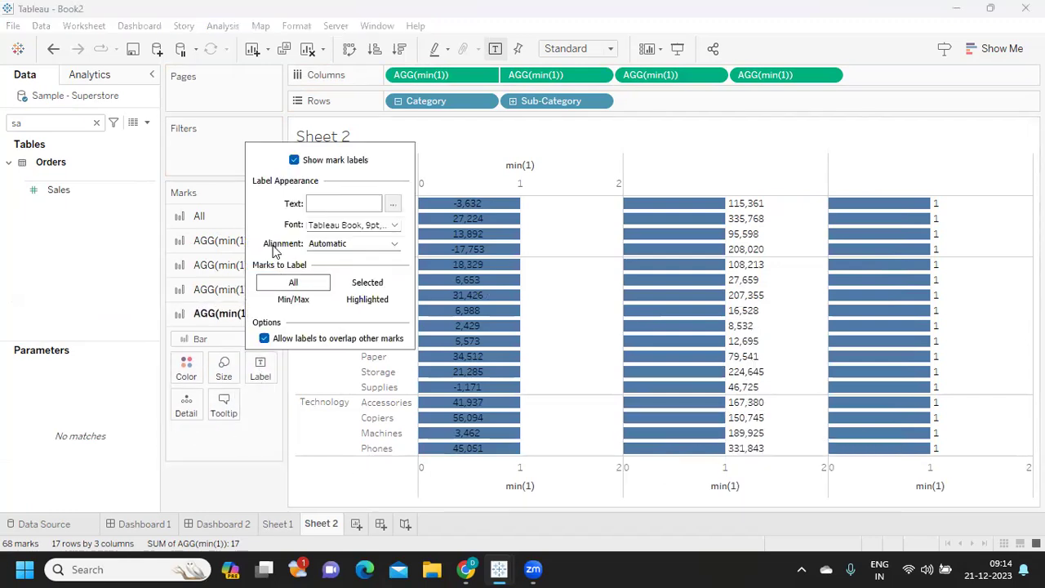
{"action": "left_click", "coordinate": [294, 160]}
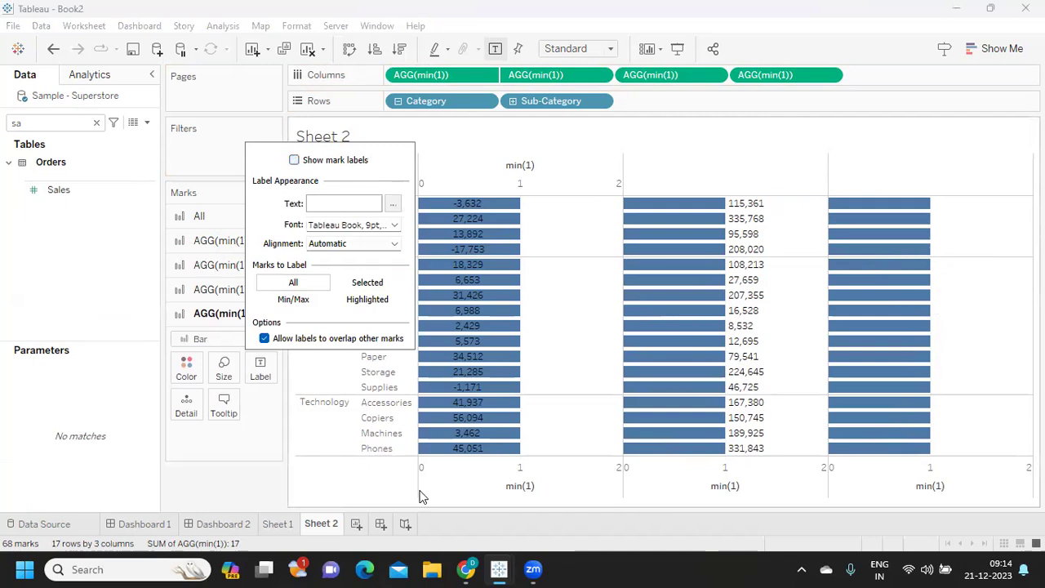
{"action": "left_click", "coordinate": [830, 75]}
{"action": "left_click", "coordinate": [774, 257]}
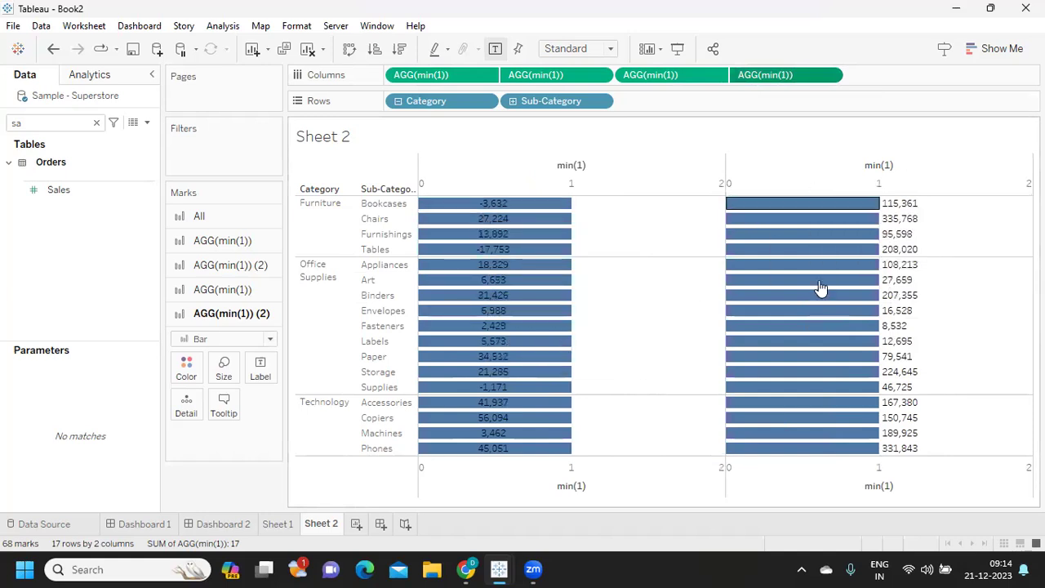
- Center the Sales labels horizontally and vertically inside their bars
{"action": "left_click", "coordinate": [193, 291]}
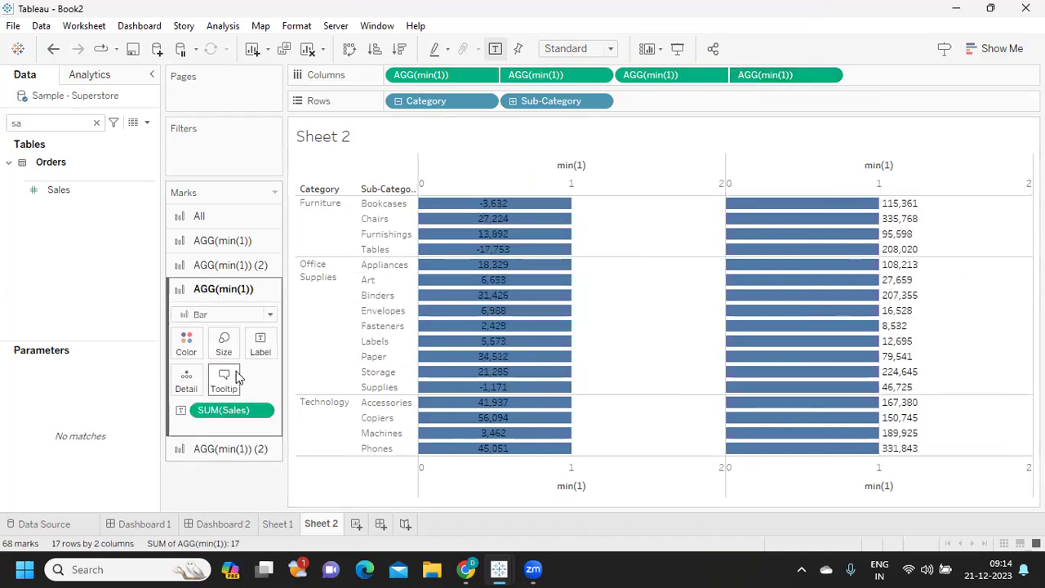
{"action": "left_click", "coordinate": [259, 346]}
{"action": "left_click", "coordinate": [343, 221]}
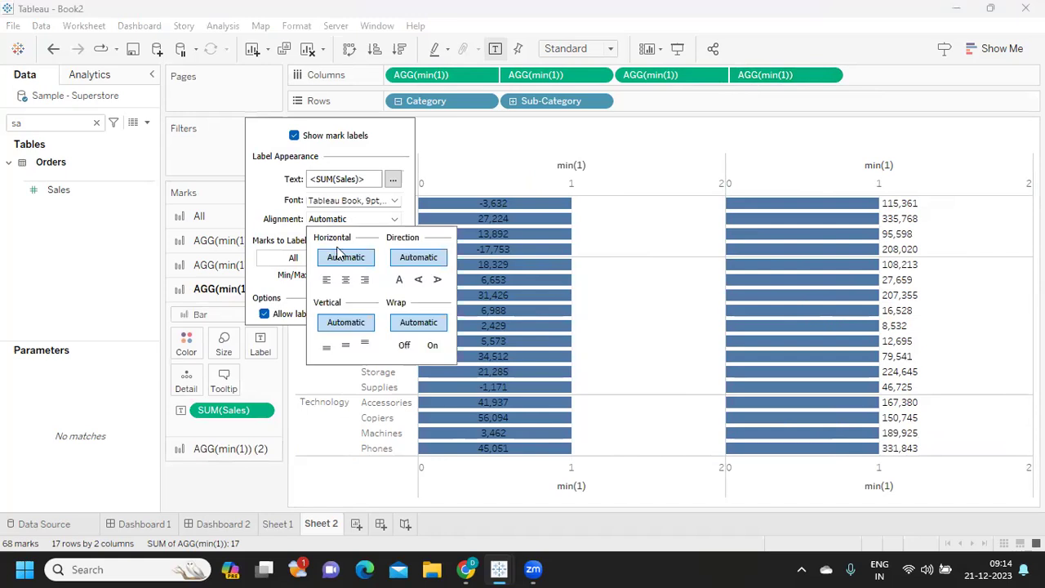
{"action": "left_click", "coordinate": [345, 281]}
{"action": "left_click", "coordinate": [345, 345]}
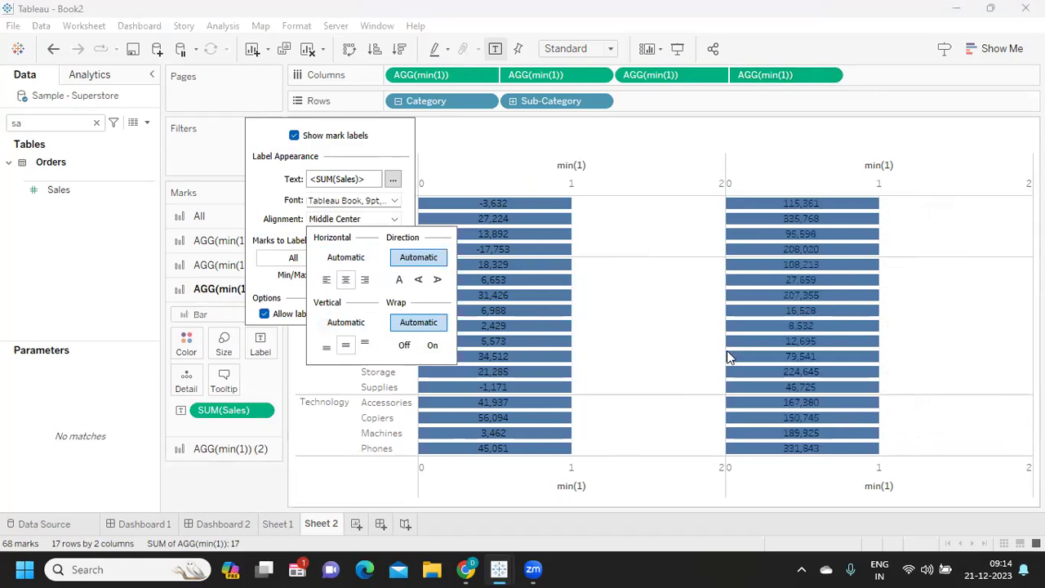
{"action": "left_click", "coordinate": [224, 481]}
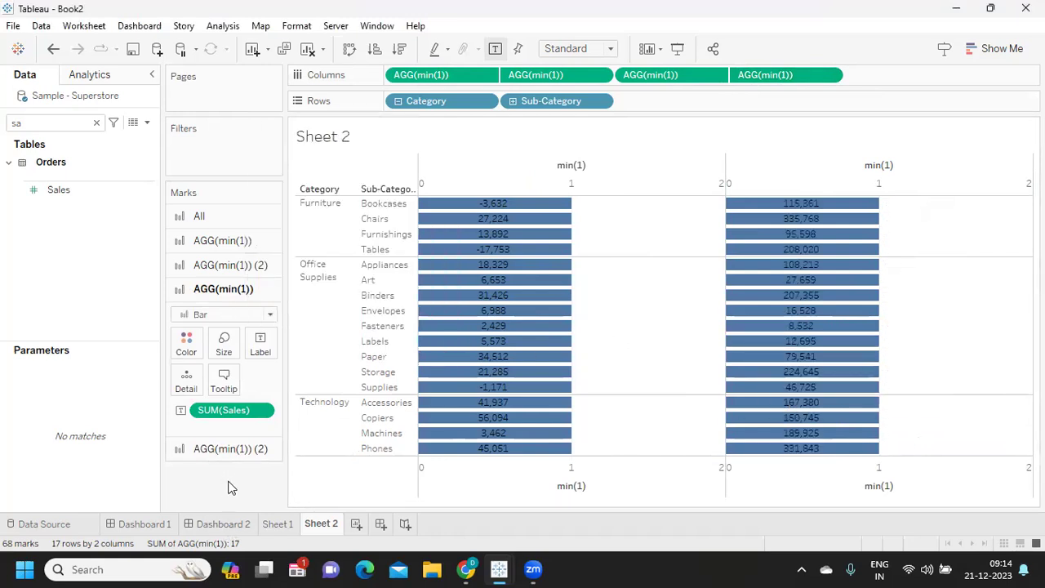
{"action": "left_click", "coordinate": [224, 242]}
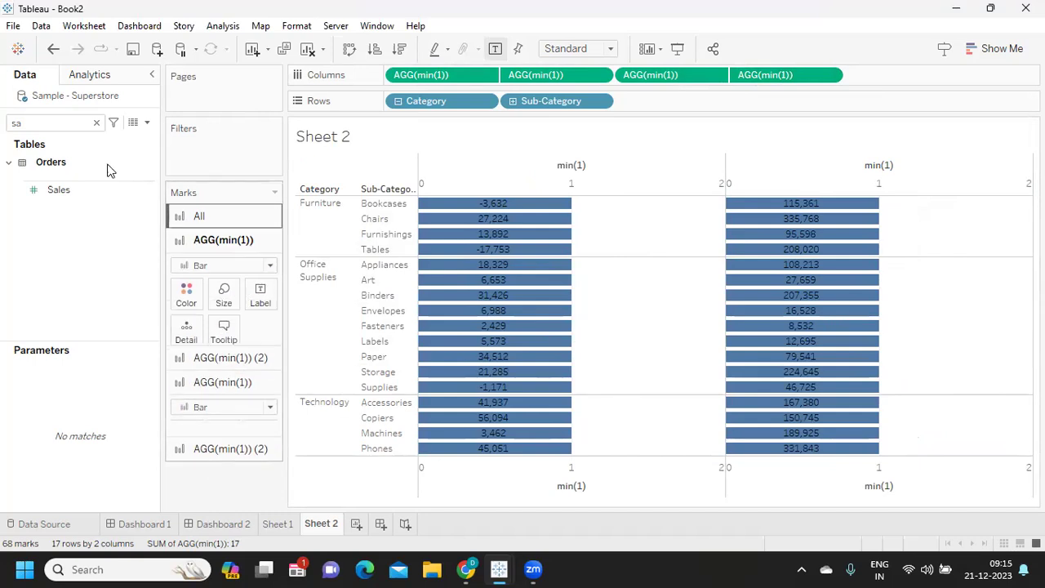
- Color only the Profit bar layer by Profit or Loss, removing that color from the All marks
{"action": "left_click", "coordinate": [90, 122]}
{"action": "type", "text": "sa"}
{"action": "key", "text": "BackSpace"}
{"action": "key", "text": "BackSpace"}
{"action": "type", "text": "pr"}
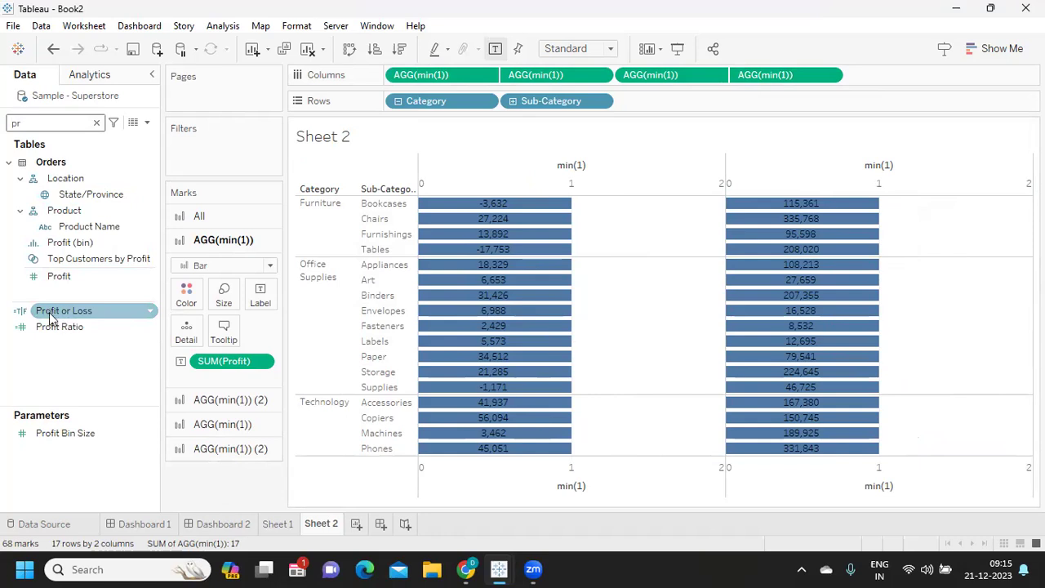
{"action": "left_click_drag", "start_coordinate": [38, 312], "coordinate": [181, 304]}
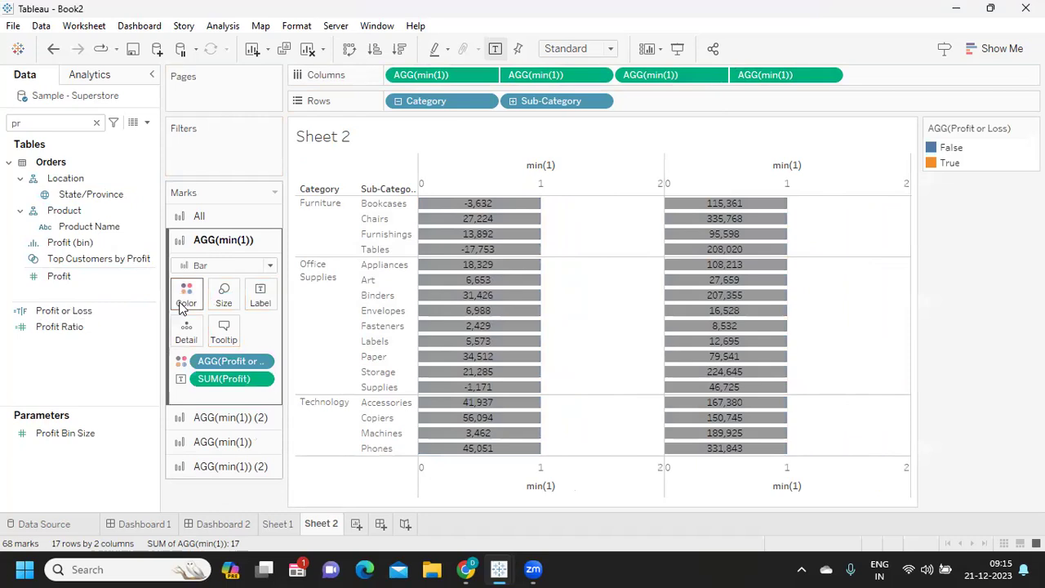
{"action": "left_click", "coordinate": [201, 223]}
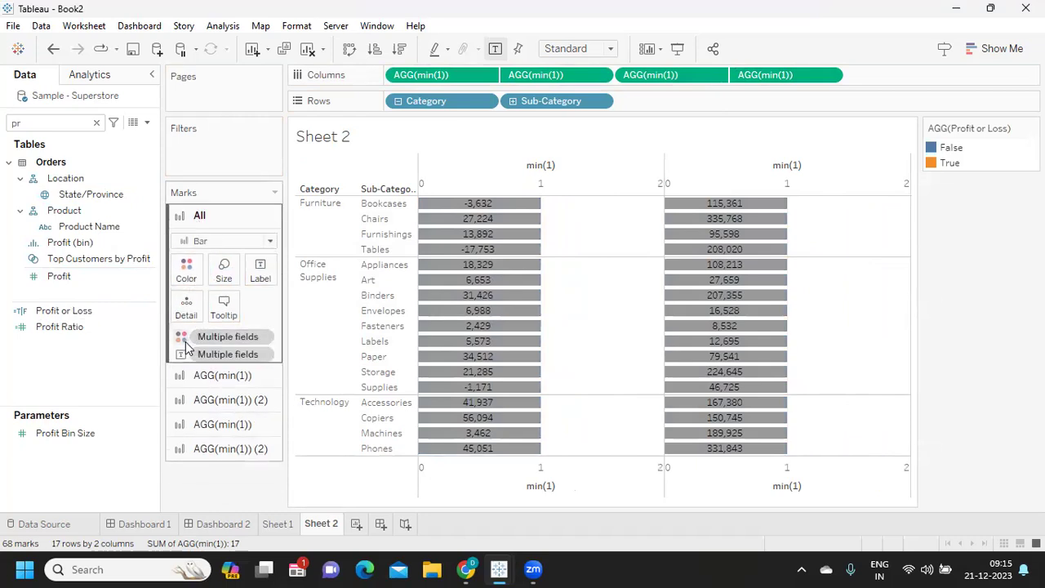
{"action": "left_click_drag", "start_coordinate": [217, 339], "coordinate": [940, 412]}
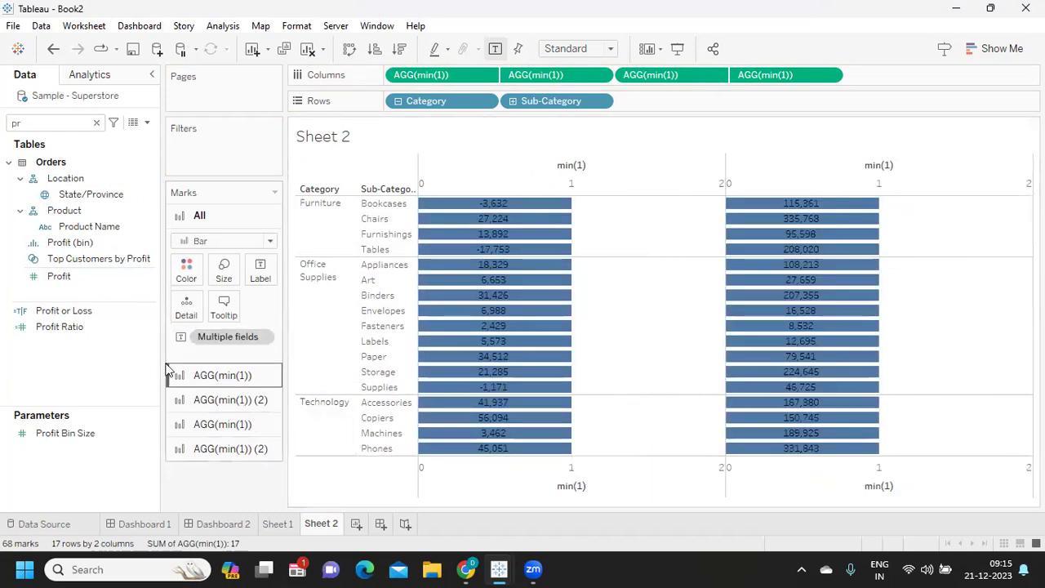
{"action": "left_click", "coordinate": [255, 406]}
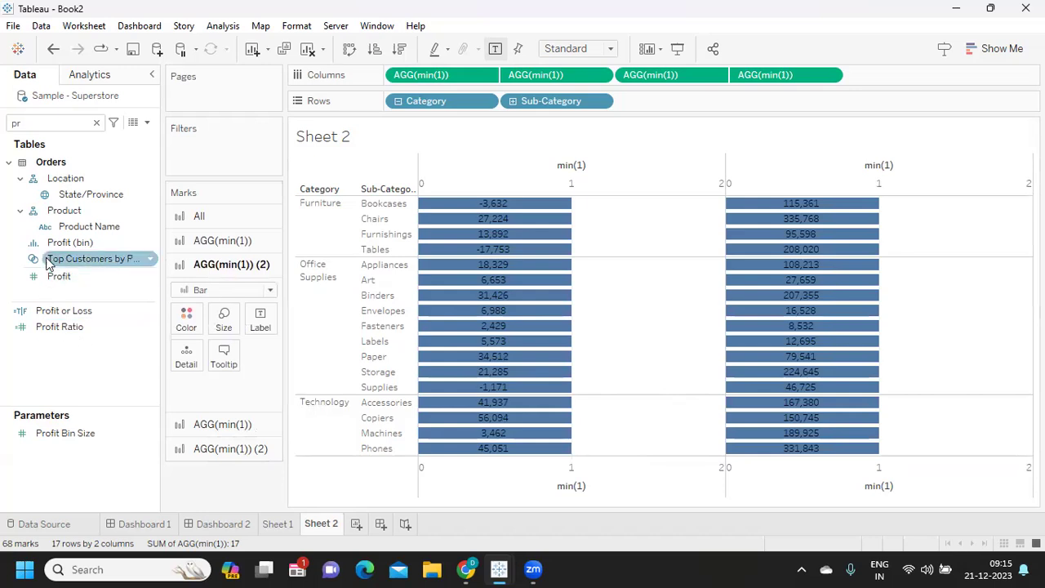
{"action": "left_click_drag", "start_coordinate": [60, 309], "coordinate": [188, 318]}
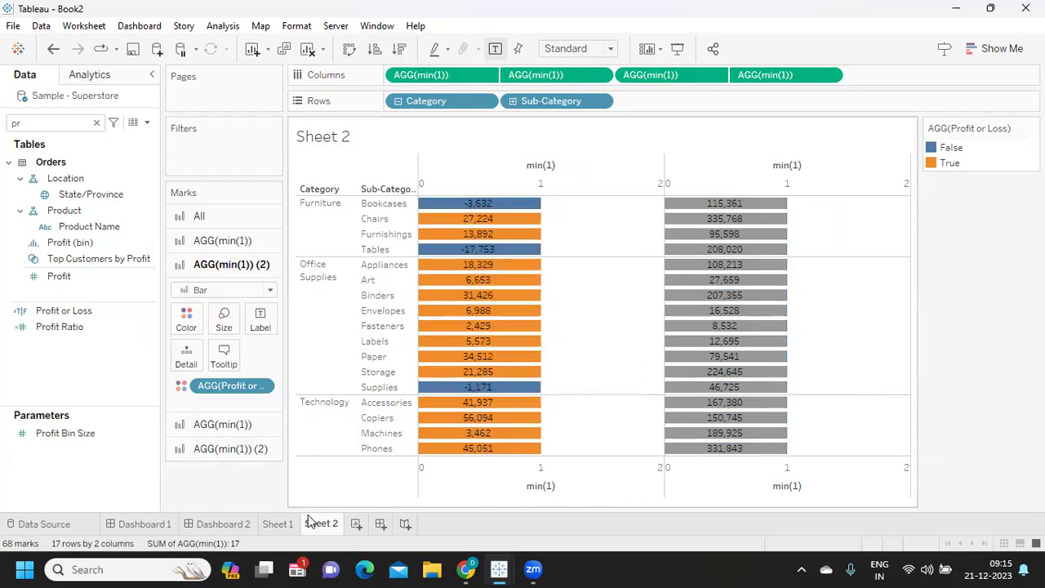
- Drop Sheet 2 onto Dashboard 2 and delete the Profit or Loss legend container
{"action": "left_click", "coordinate": [381, 526]}
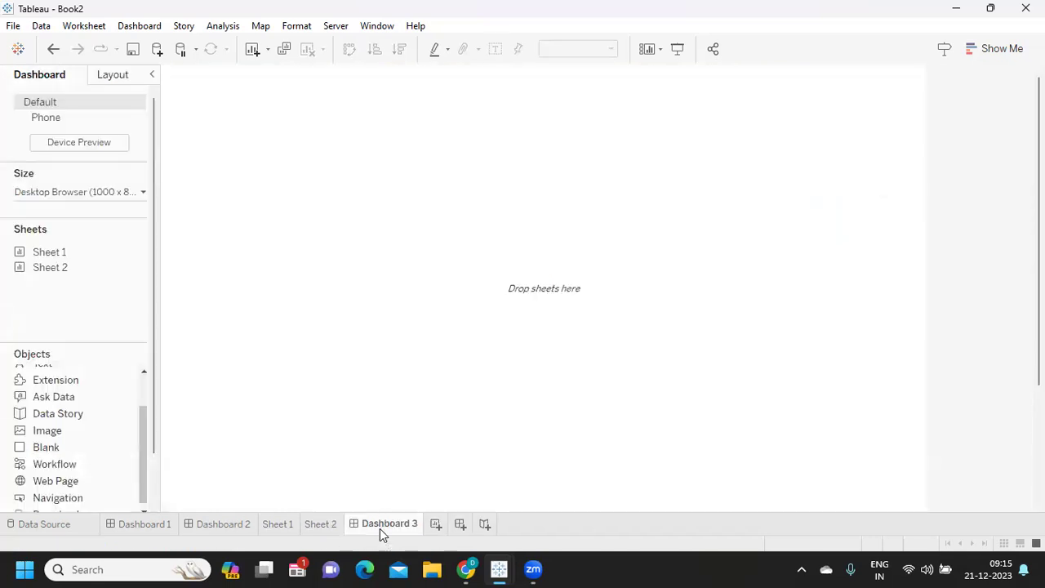
{"action": "left_click", "coordinate": [223, 525]}
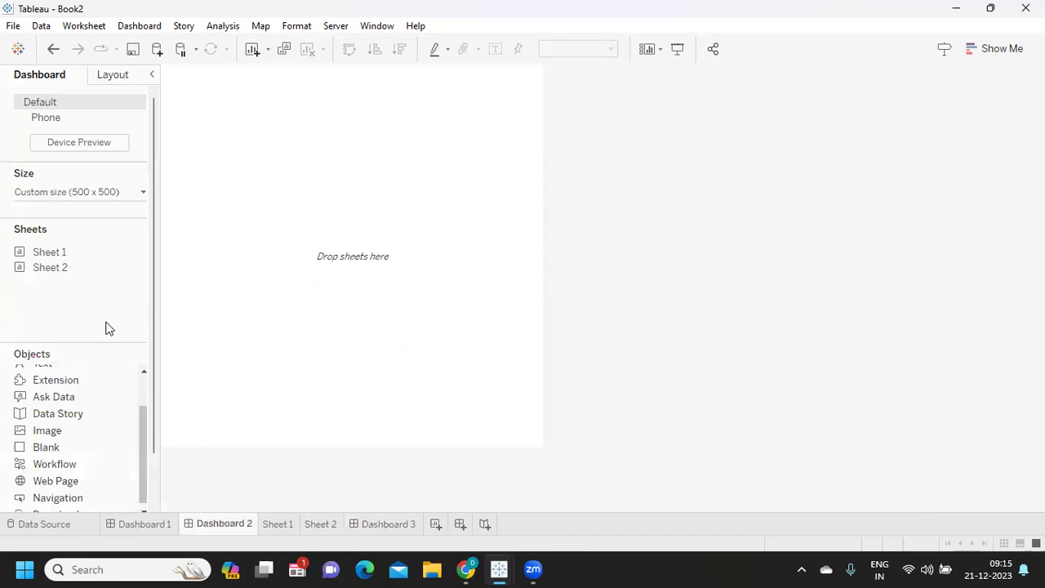
{"action": "left_click_drag", "start_coordinate": [121, 269], "coordinate": [302, 279]}
{"action": "left_click", "coordinate": [424, 212]}
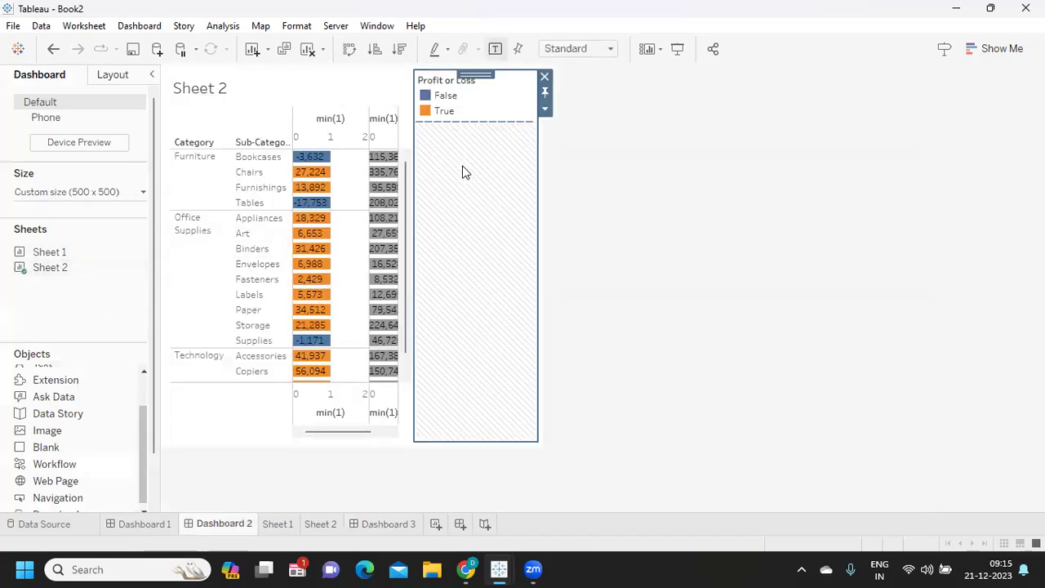
{"action": "left_click", "coordinate": [544, 78]}
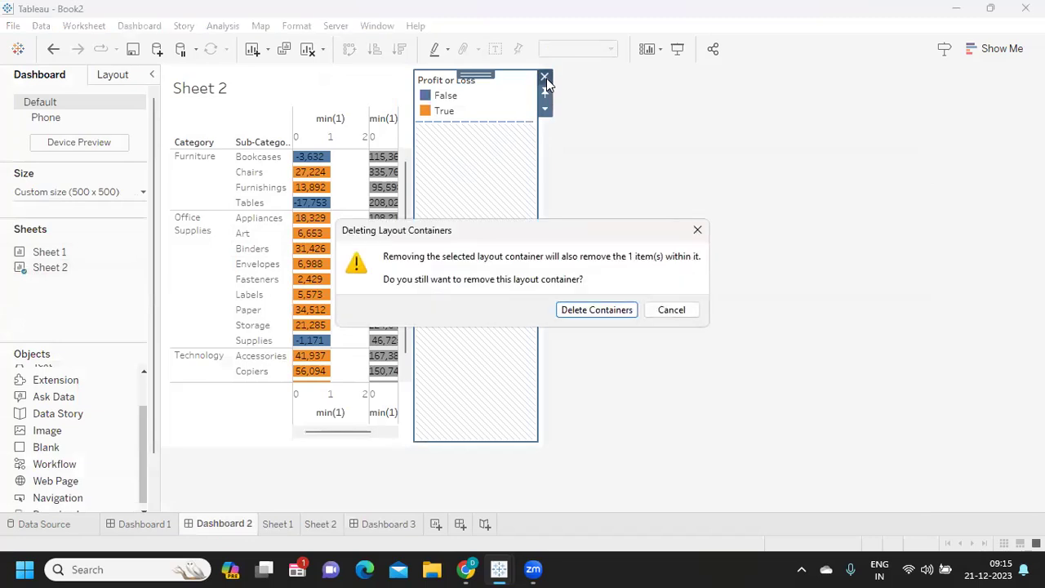
{"action": "left_click", "coordinate": [596, 310]}
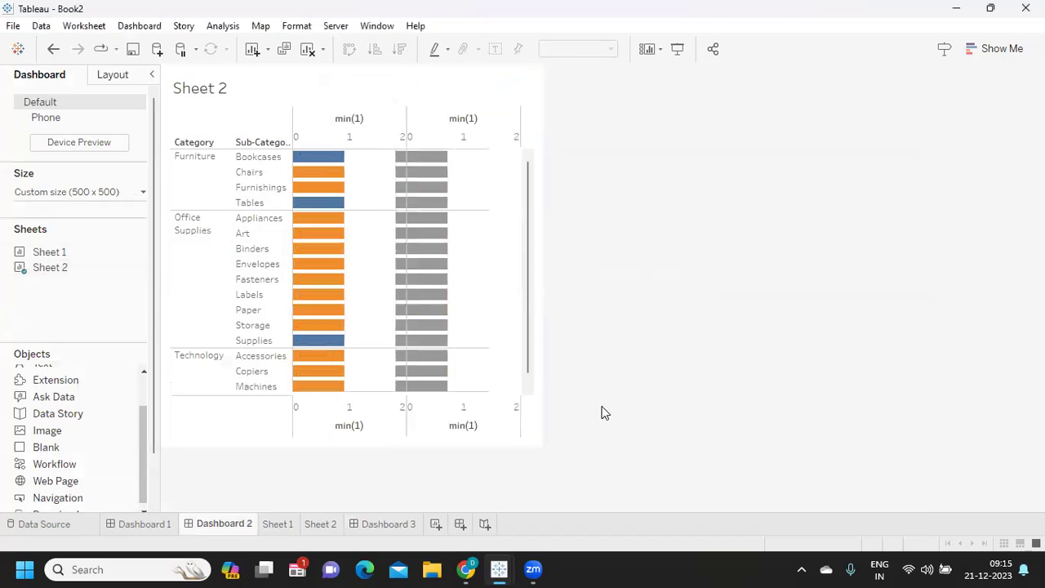
- Fix the Profit bars' min(1) axis to a range of 0 to 1
{"action": "right_click", "coordinate": [319, 404]}
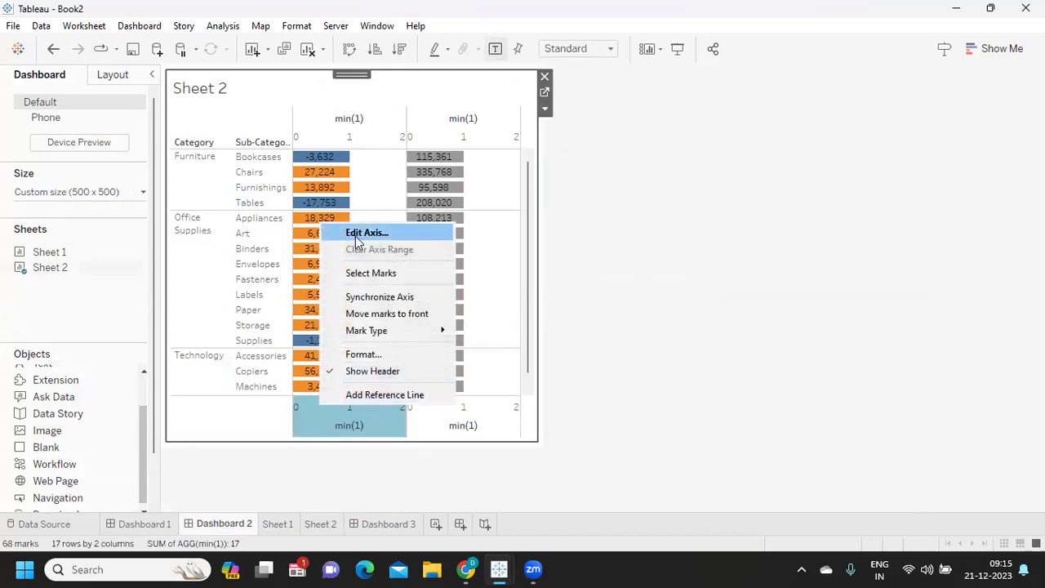
{"action": "left_click", "coordinate": [356, 236]}
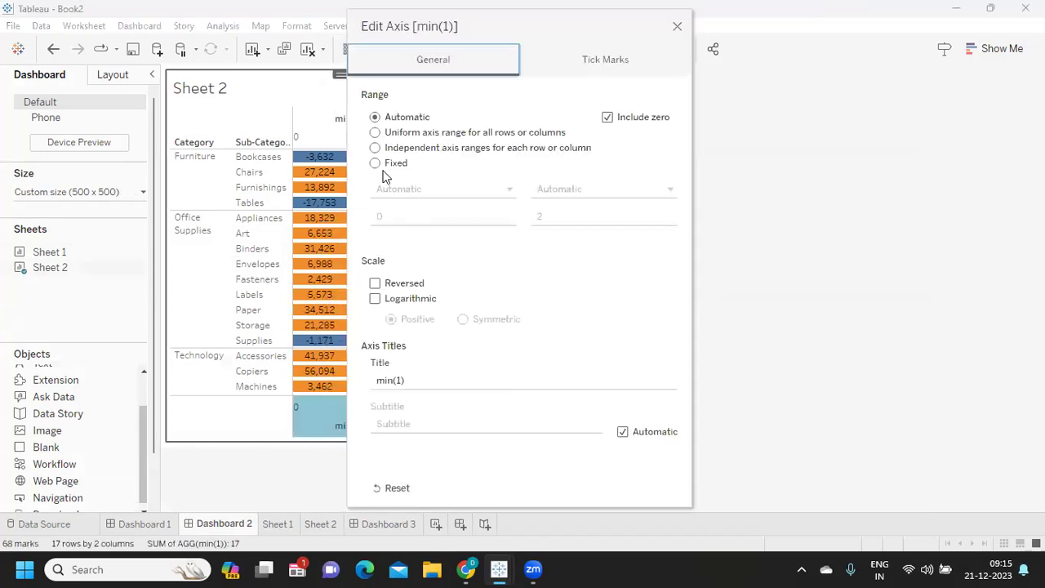
{"action": "left_click", "coordinate": [376, 164]}
{"action": "left_click", "coordinate": [557, 212]}
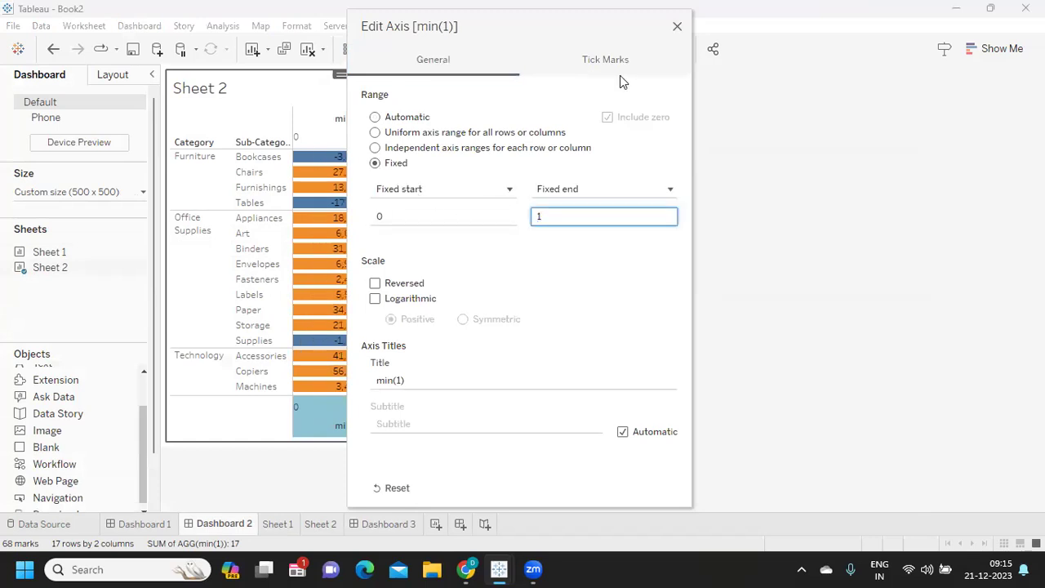
{"action": "key", "text": "Return"}
- Fix the Sales bars' min(1) axis to a range of 0 to 1
{"action": "right_click", "coordinate": [430, 423]}
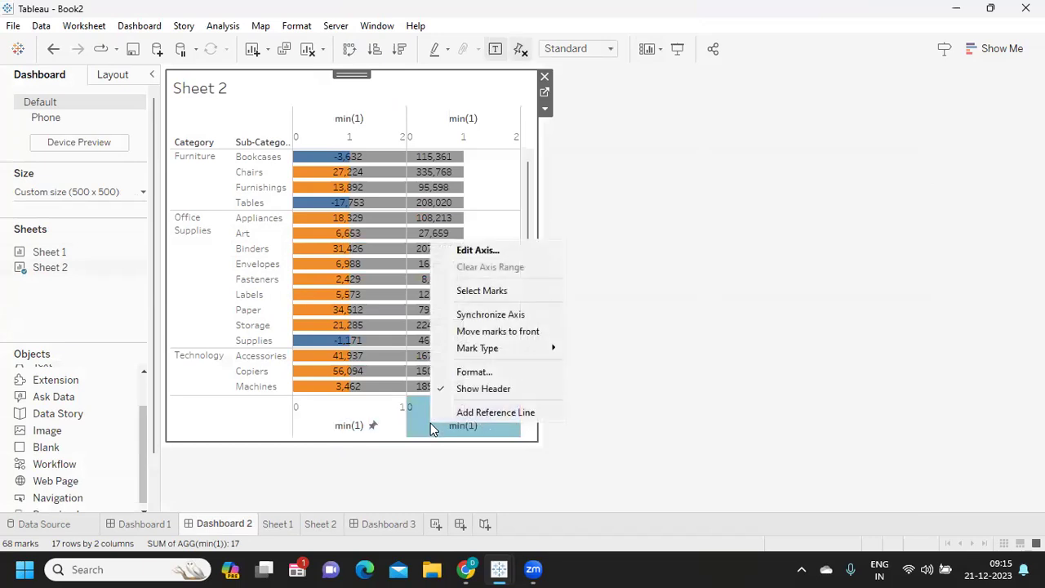
{"action": "left_click", "coordinate": [458, 256]}
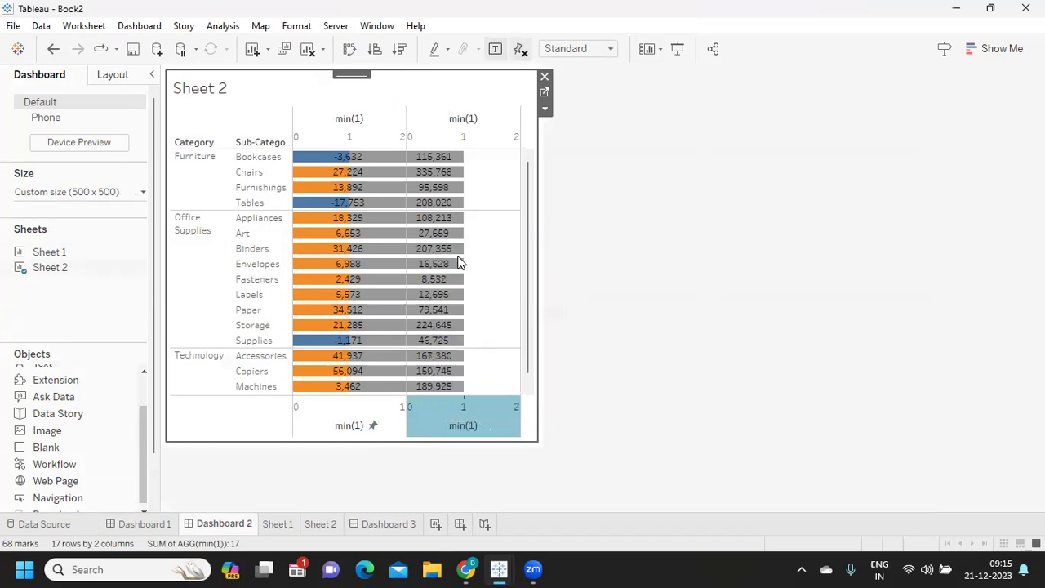
{"action": "left_click", "coordinate": [374, 163]}
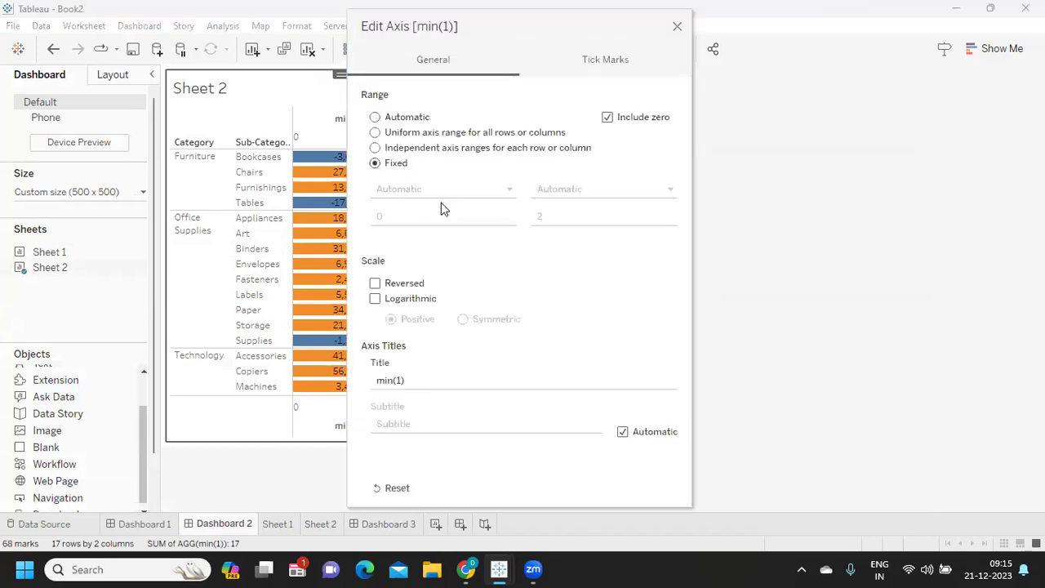
{"action": "left_click", "coordinate": [545, 217]}
{"action": "double_click", "coordinate": [545, 217]}
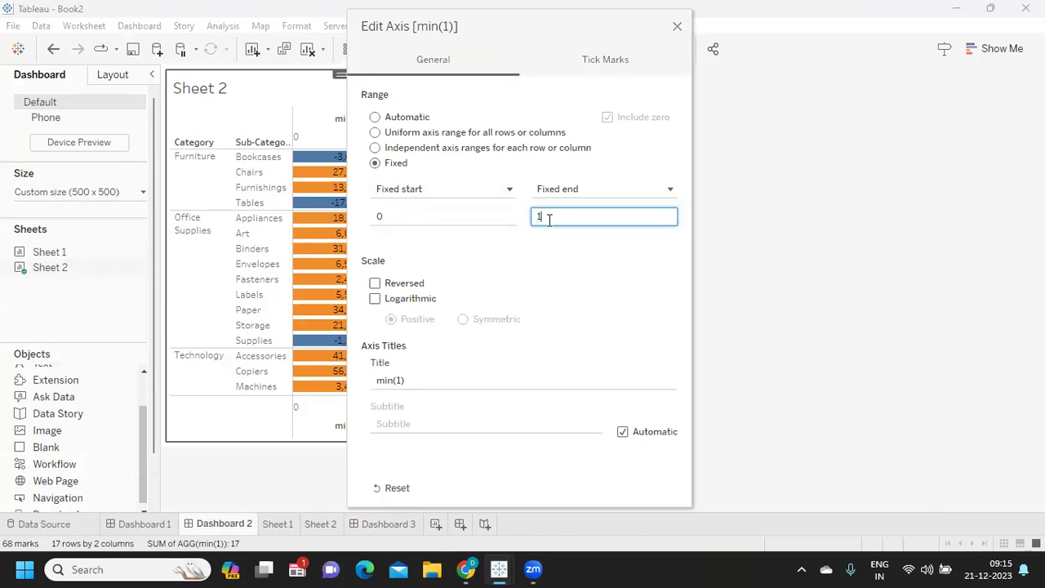
{"action": "key", "text": "Return"}
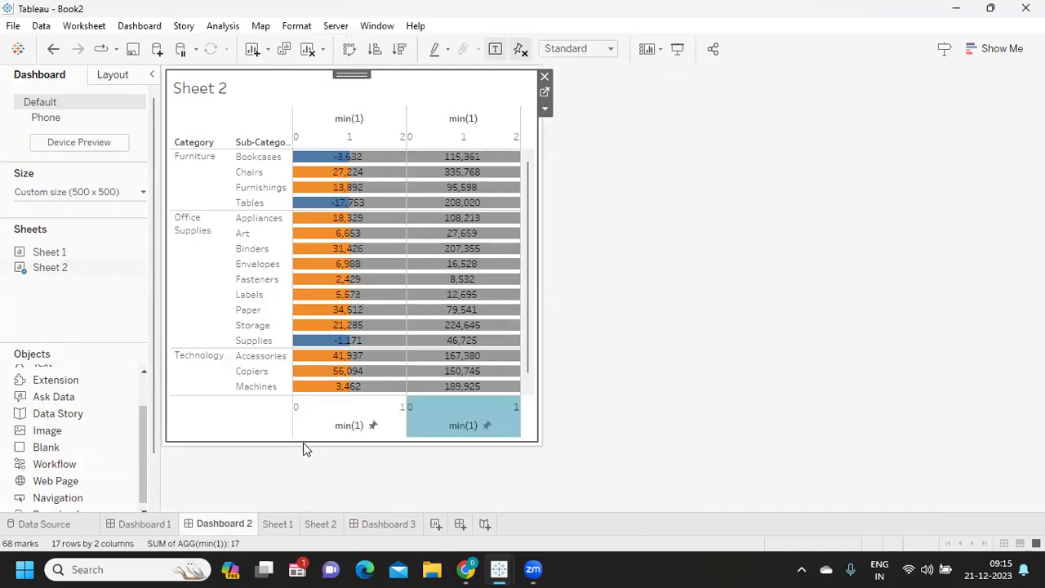
- Synchronize the Profit and Sales axes and hide the axis headers
{"action": "right_click", "coordinate": [326, 429]}
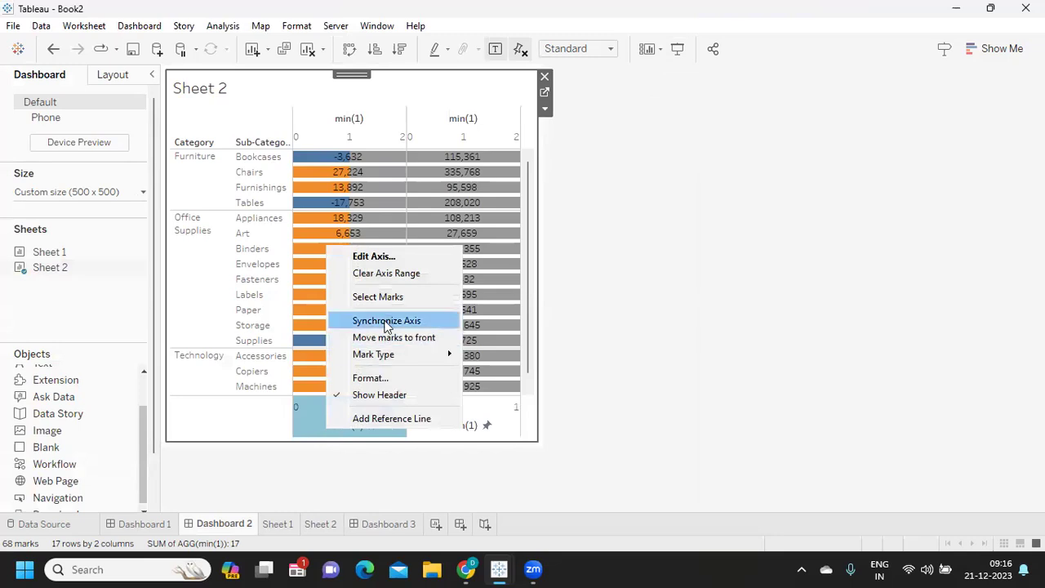
{"action": "left_click", "coordinate": [387, 321]}
{"action": "right_click", "coordinate": [439, 413]}
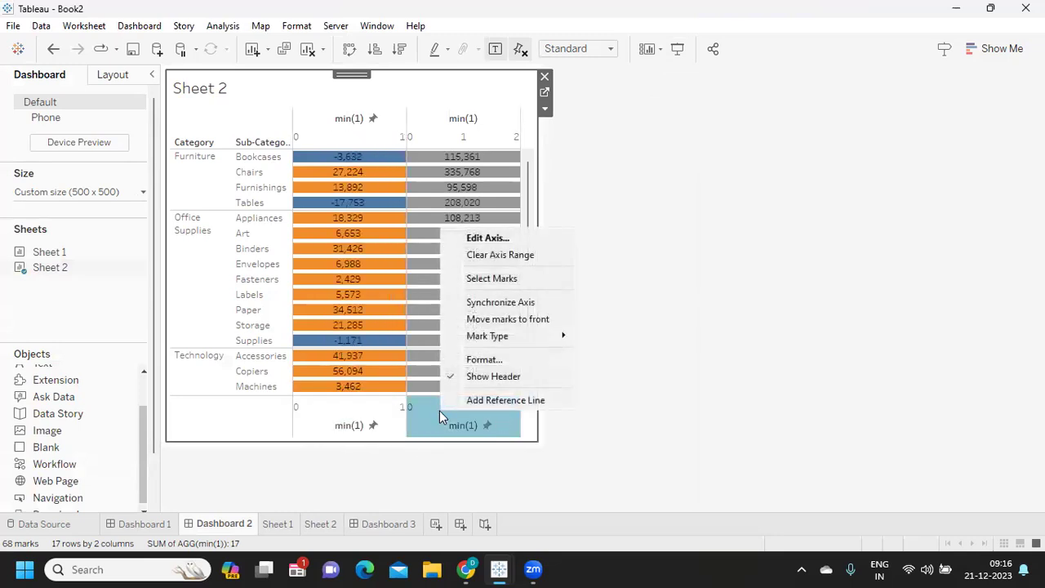
{"action": "left_click", "coordinate": [478, 302]}
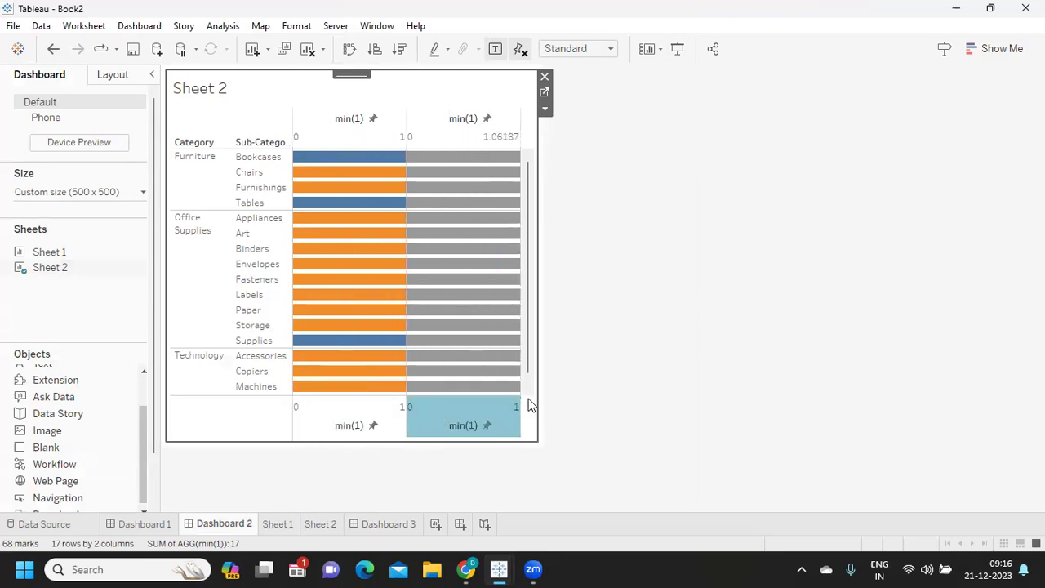
{"action": "right_click", "coordinate": [327, 420]}
{"action": "left_click", "coordinate": [345, 387]}
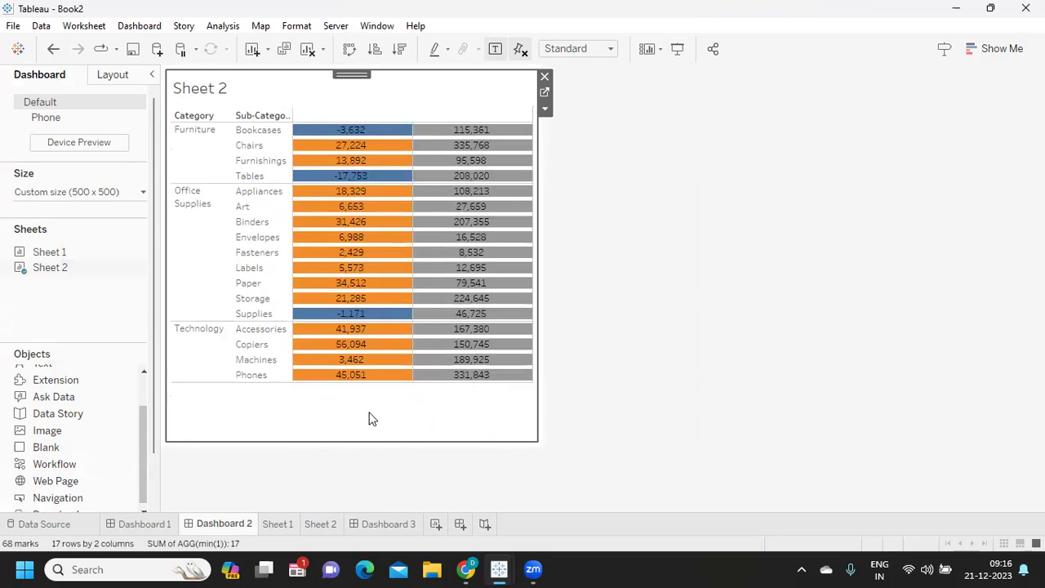
{"action": "mouse_move", "coordinate": [459, 231]}
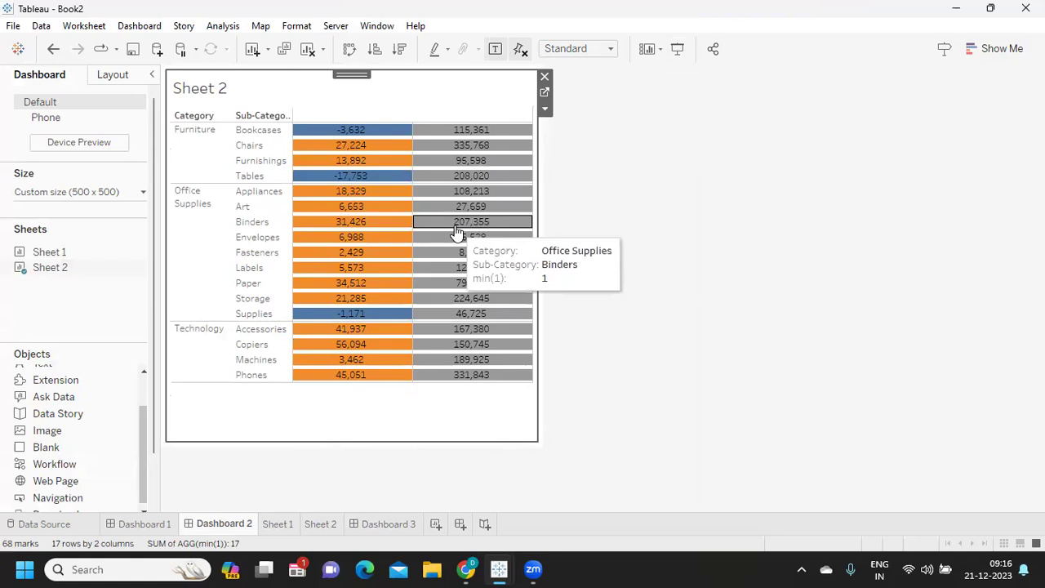